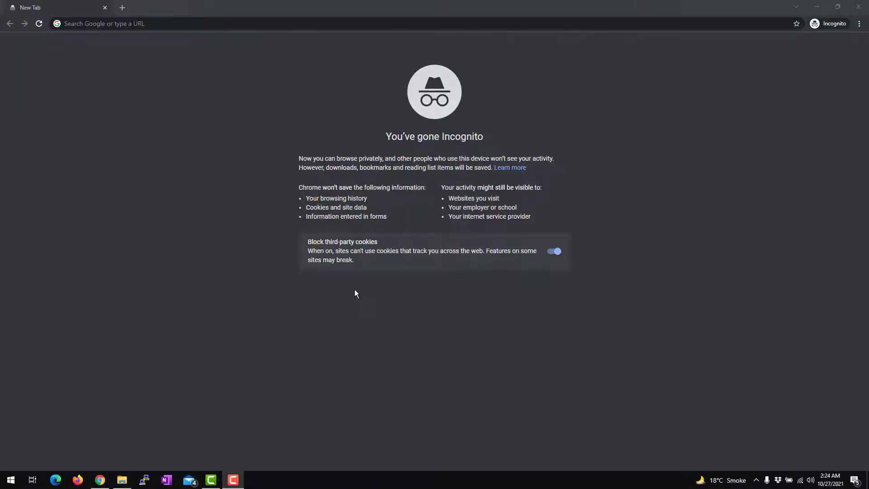
# Step: Go to google.com and search for 'vmware workstation player' using the suggestion
pyautogui.click(184, 24)
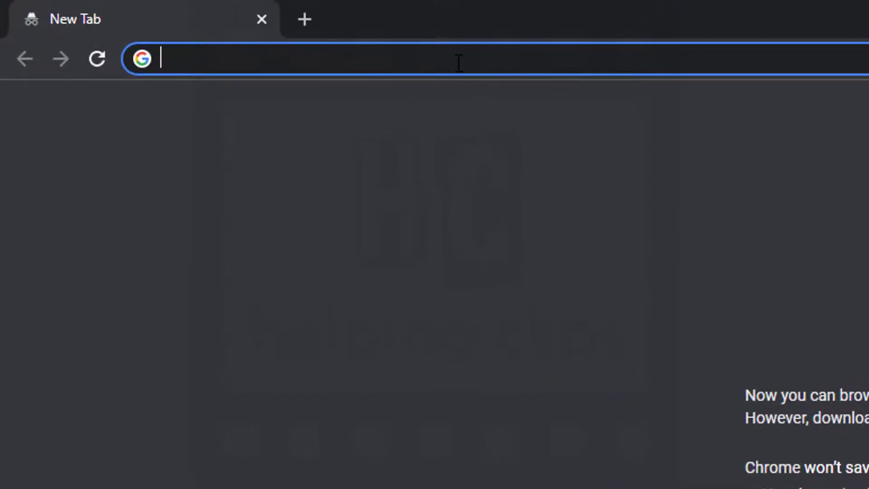
pyautogui.write('google.')
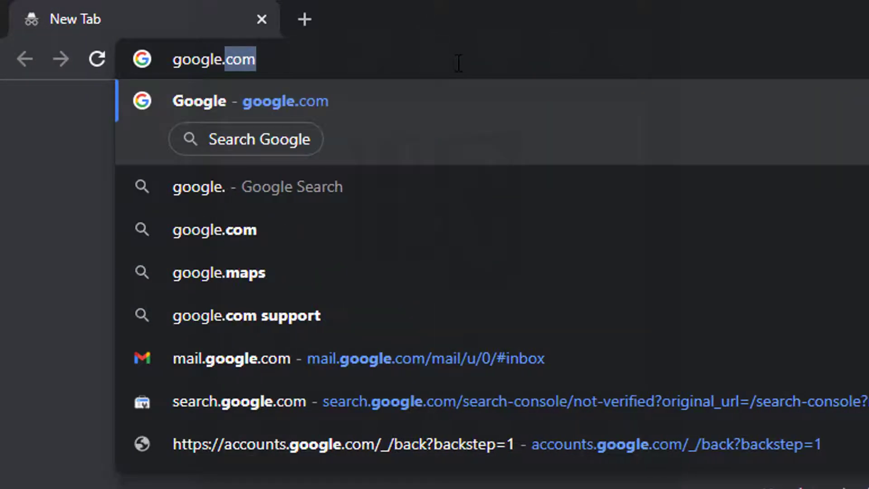
pyautogui.press('Return')
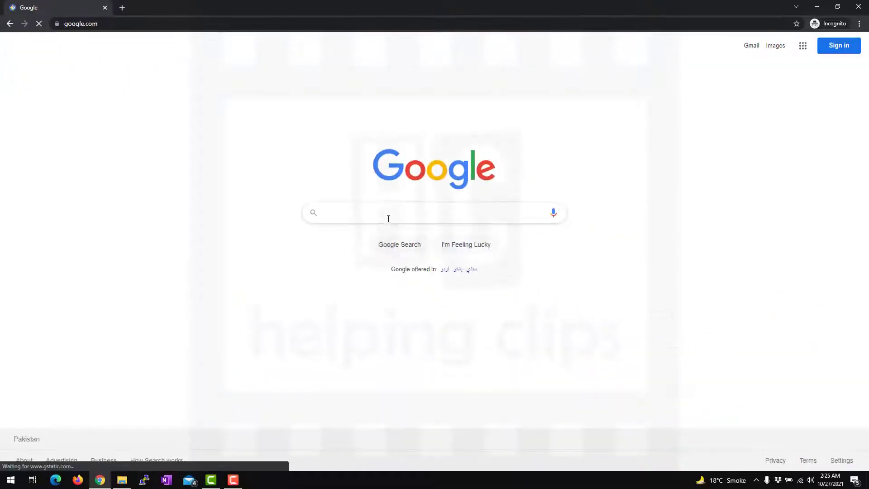
pyautogui.click(388, 218)
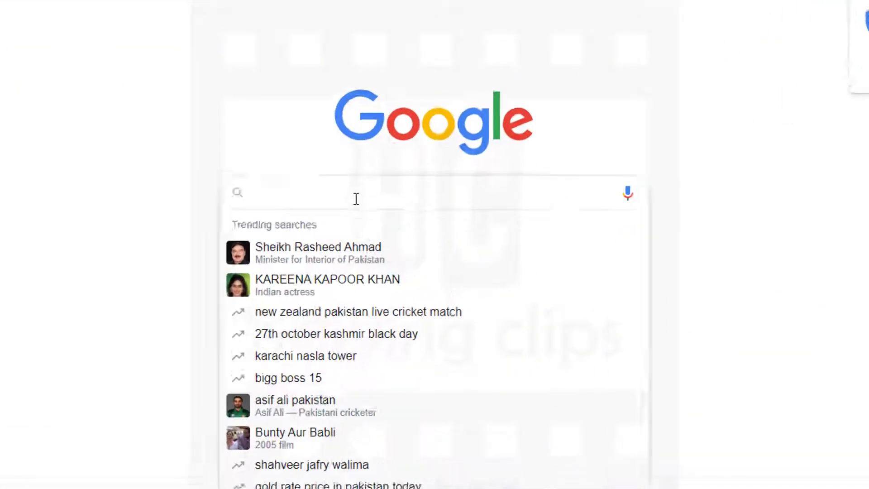
pyautogui.write('vmware')
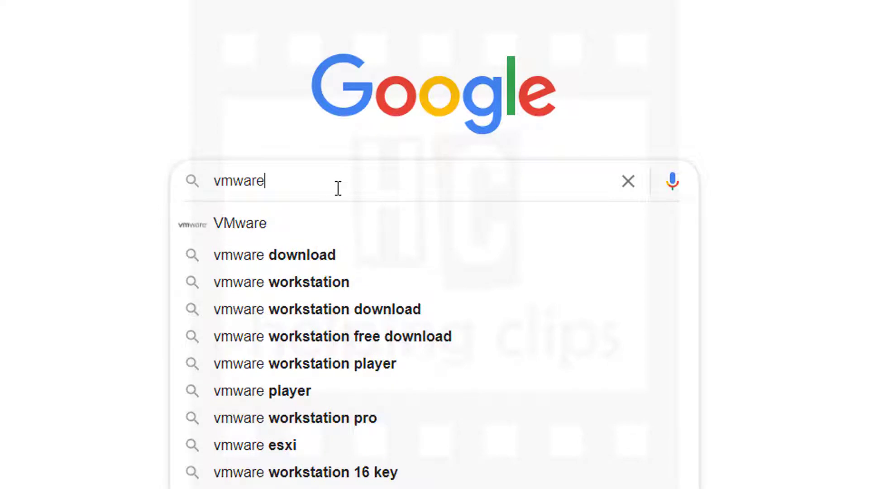
pyautogui.write(' work')
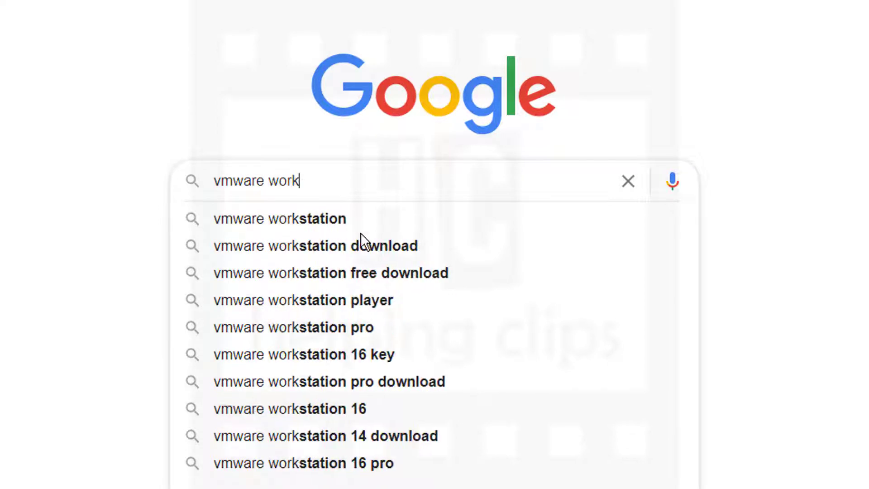
pyautogui.click(344, 296)
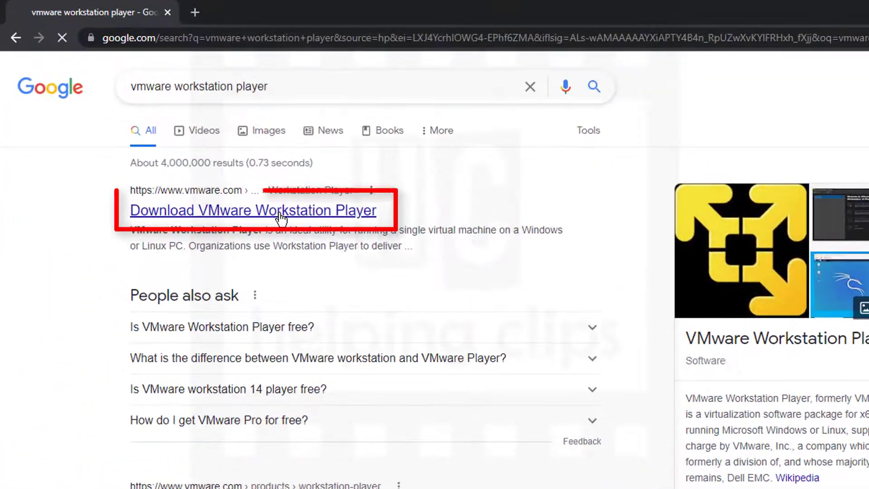
# Step: Open VMware's Workstation Player download page and start the Windows Player download
pyautogui.click(281, 217)
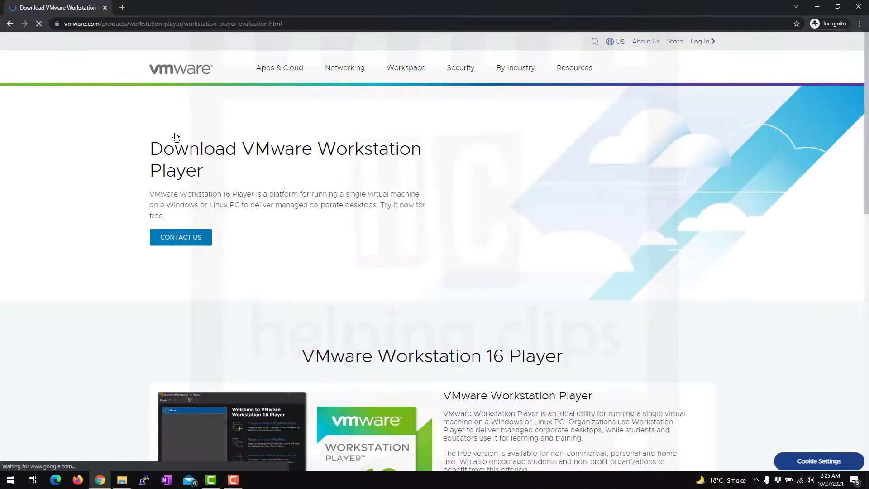
pyautogui.scroll(-3, 387, 216)
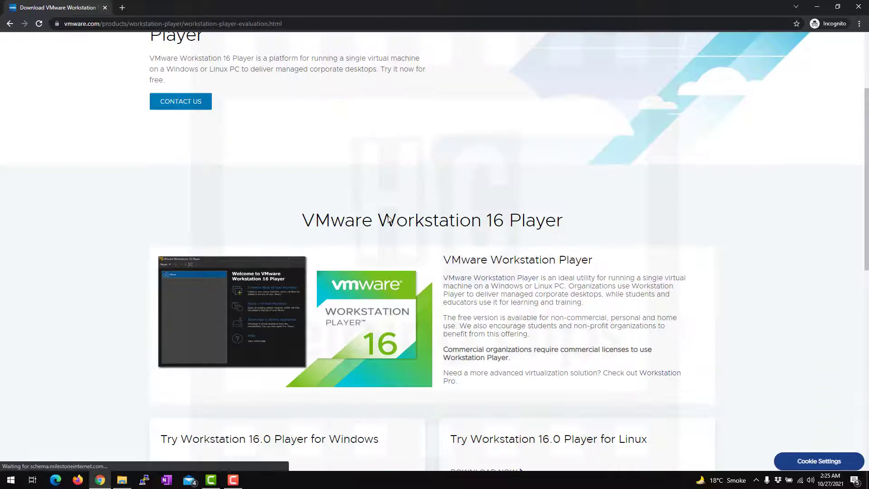
pyautogui.scroll(-1, 389, 216)
pyautogui.scroll(-2, 388, 216)
pyautogui.scroll(-3, 388, 216)
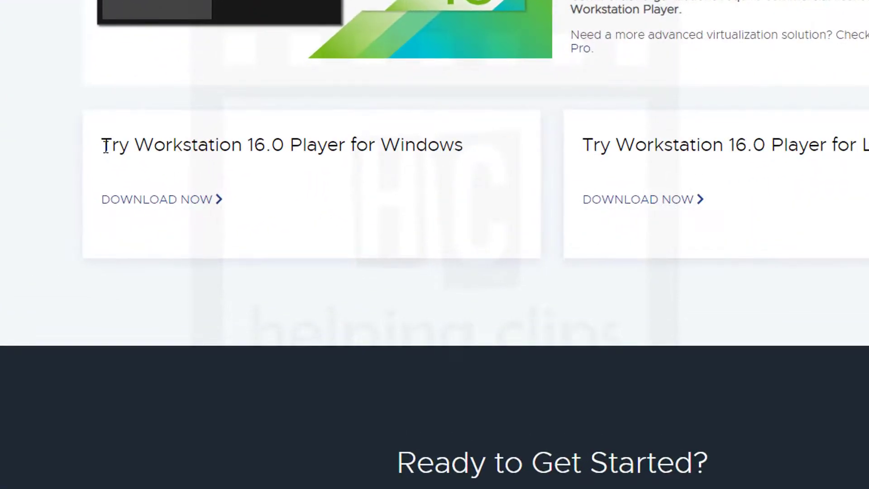
pyautogui.moveTo(106, 146); pyautogui.dragTo(477, 150)
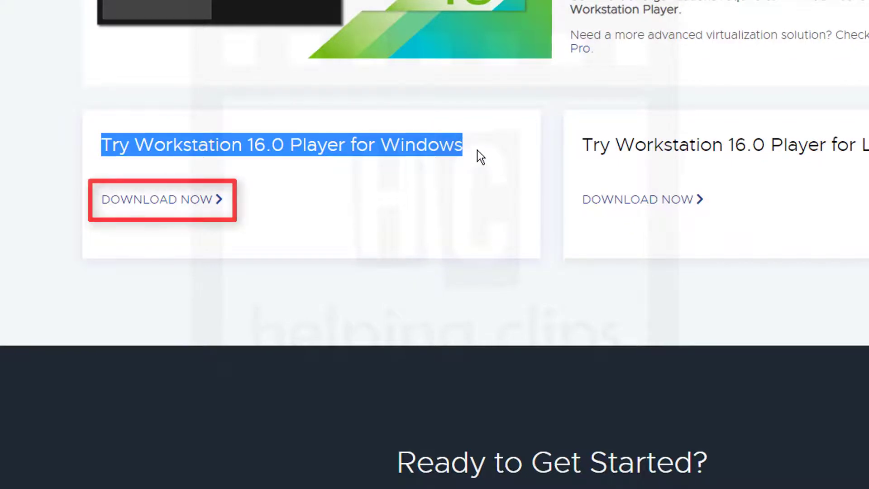
pyautogui.click(185, 199)
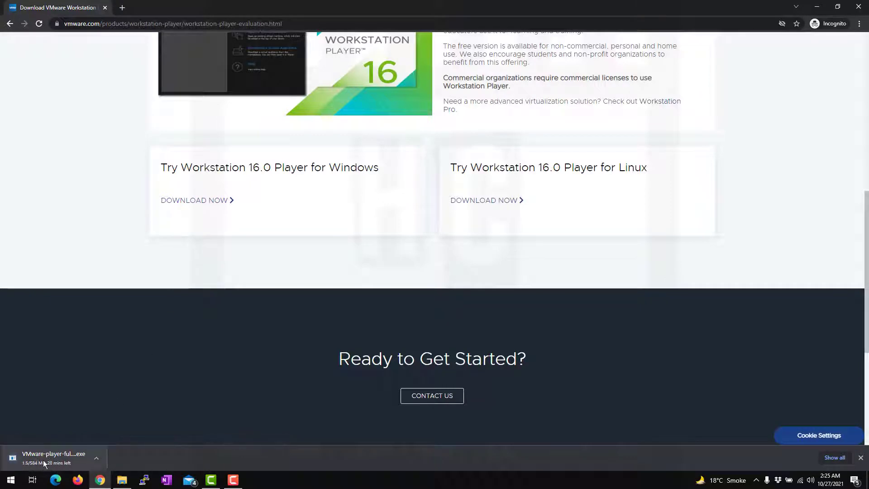
# Step: Cancel the running installer download and open File Explorer to find the installer
pyautogui.click(96, 457)
pyautogui.click(116, 442)
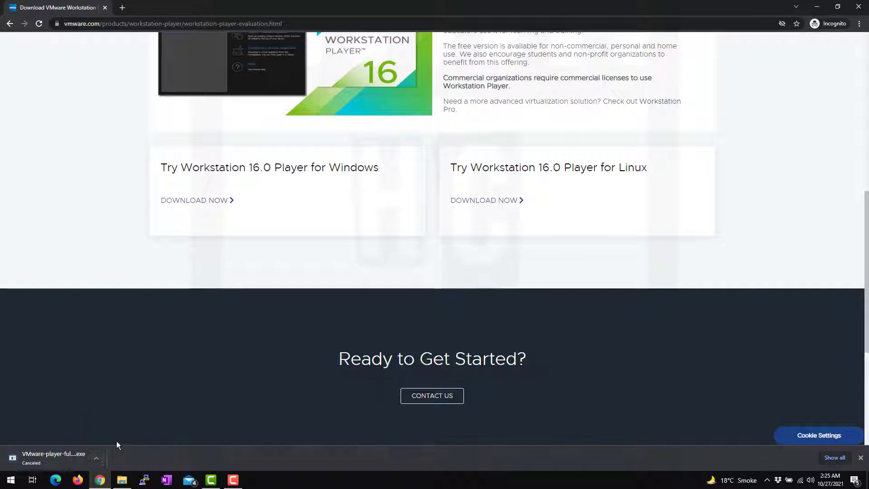
pyautogui.click(121, 480)
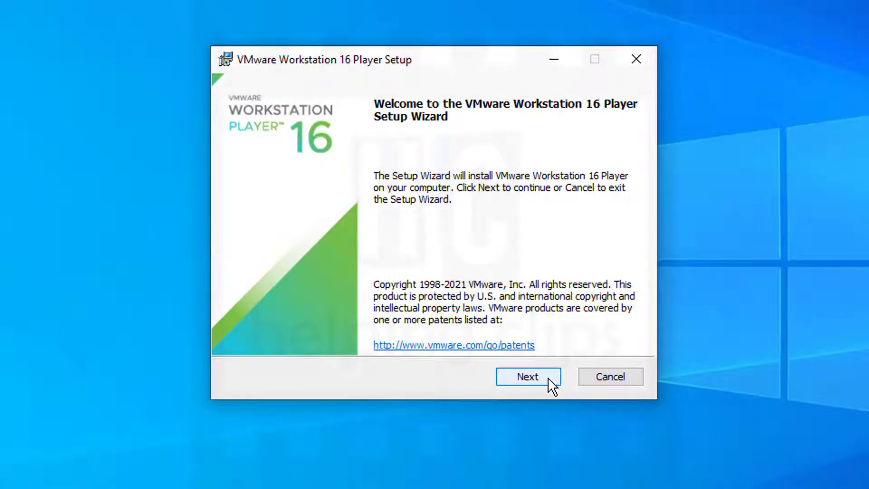
# Step: Accept the license, keep default location, update settings and shortcuts, install, and finish
pyautogui.click(548, 378)
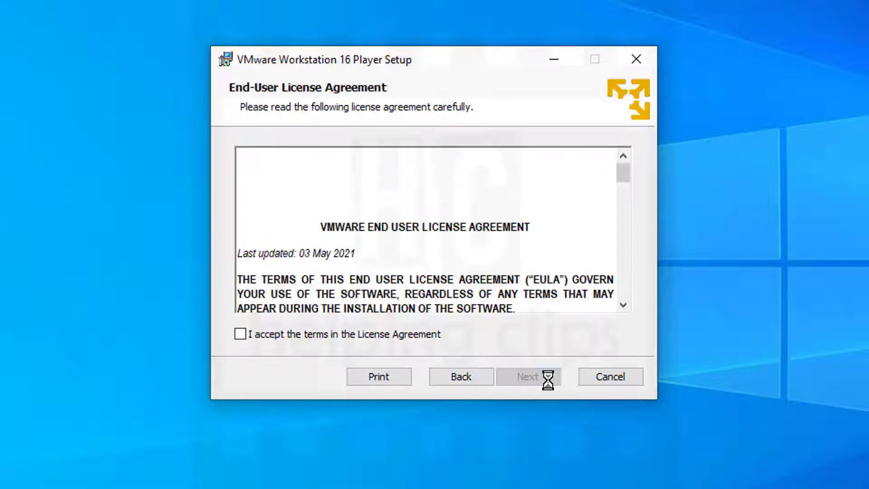
pyautogui.click(293, 329)
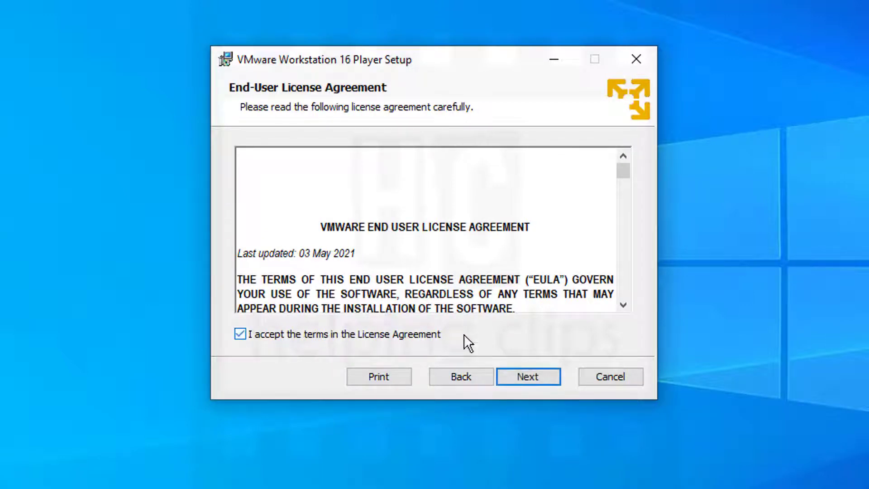
pyautogui.click(536, 377)
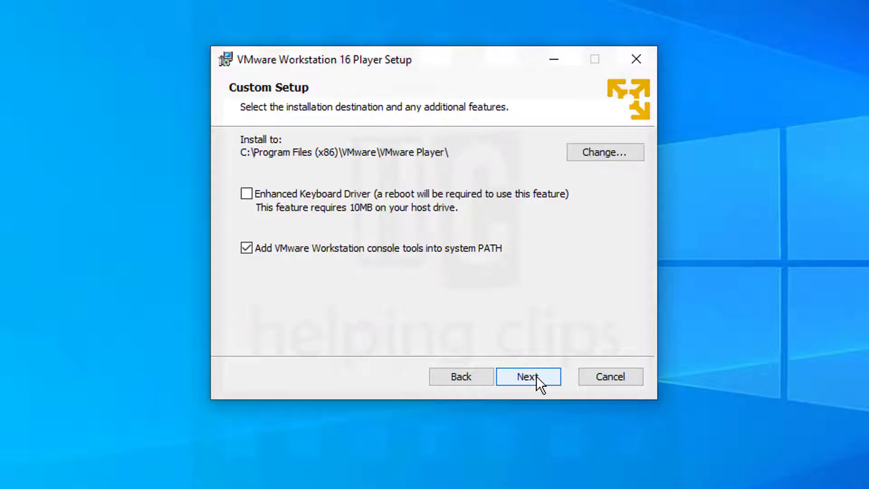
pyautogui.click(536, 376)
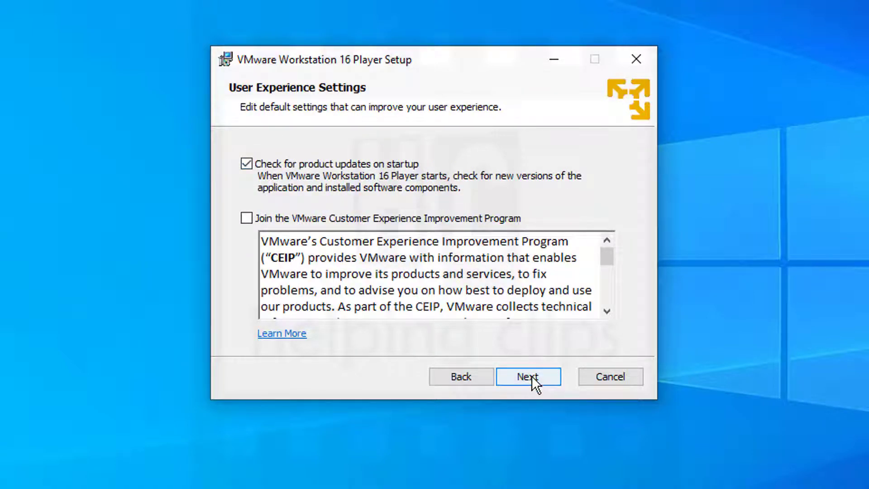
pyautogui.click(531, 376)
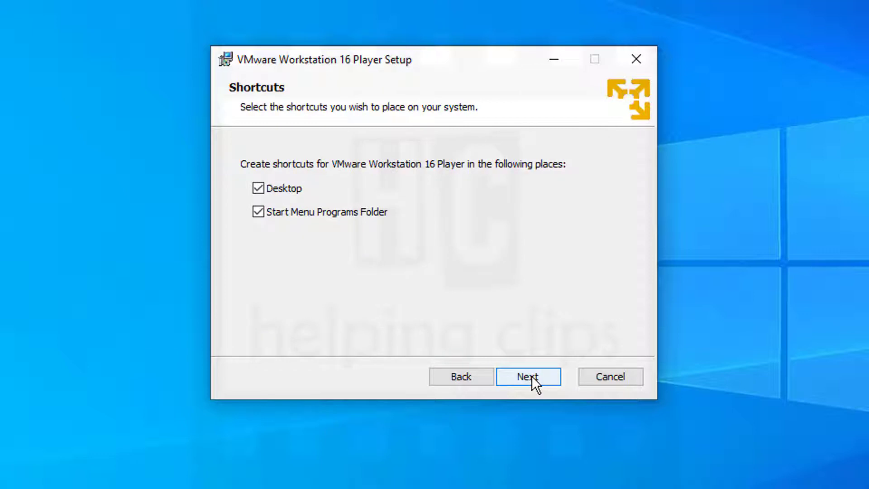
pyautogui.click(531, 376)
pyautogui.click(531, 376)
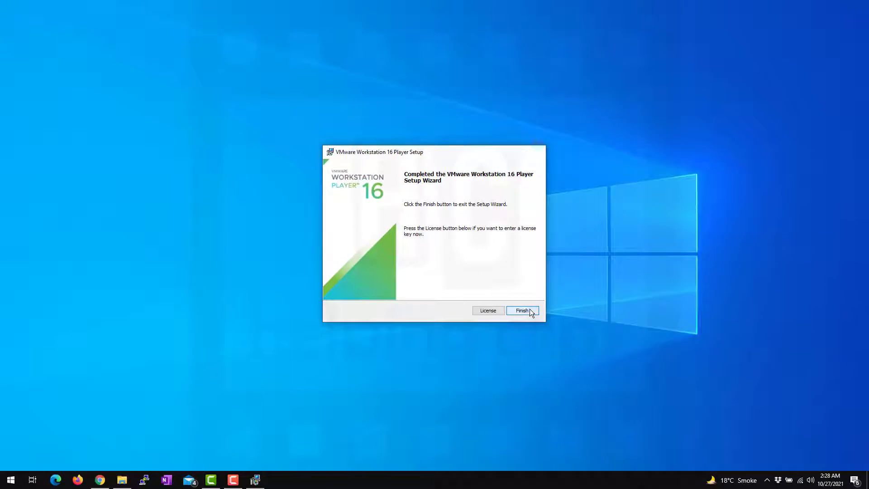
pyautogui.click(522, 310)
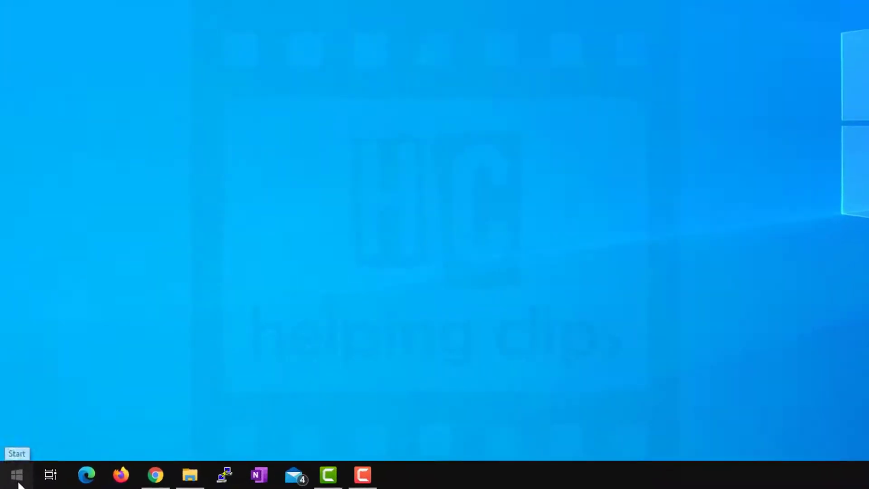
# Step: Launch VMware Workstation 16 Player from Start for free non-commercial use and centre its window
pyautogui.click(11, 480)
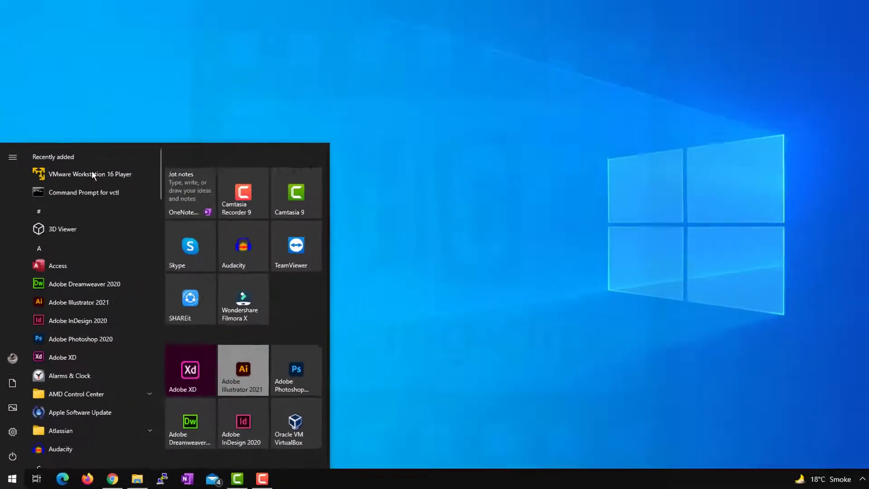
pyautogui.click(128, 51)
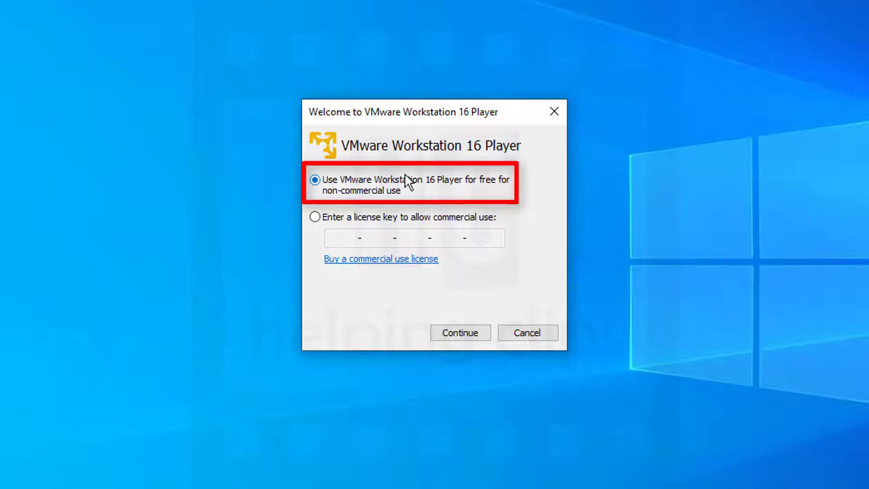
pyautogui.click(460, 332)
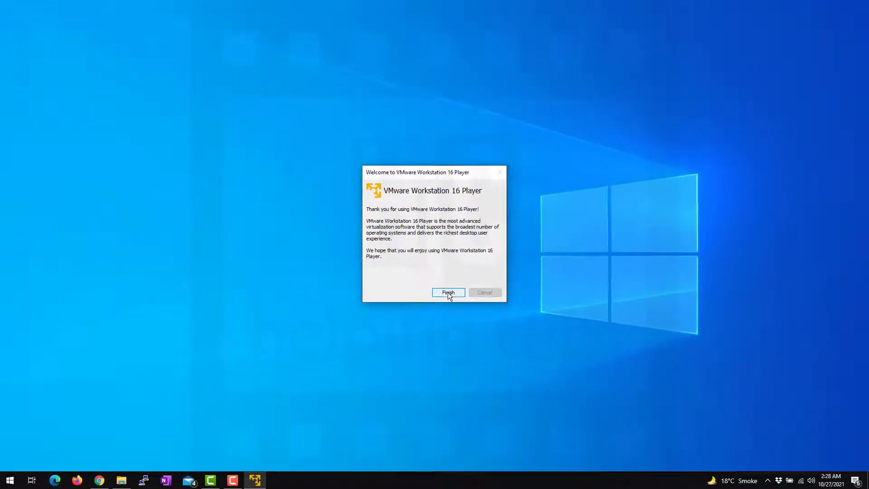
pyautogui.click(448, 293)
pyautogui.moveTo(249, 78); pyautogui.dragTo(431, 79)
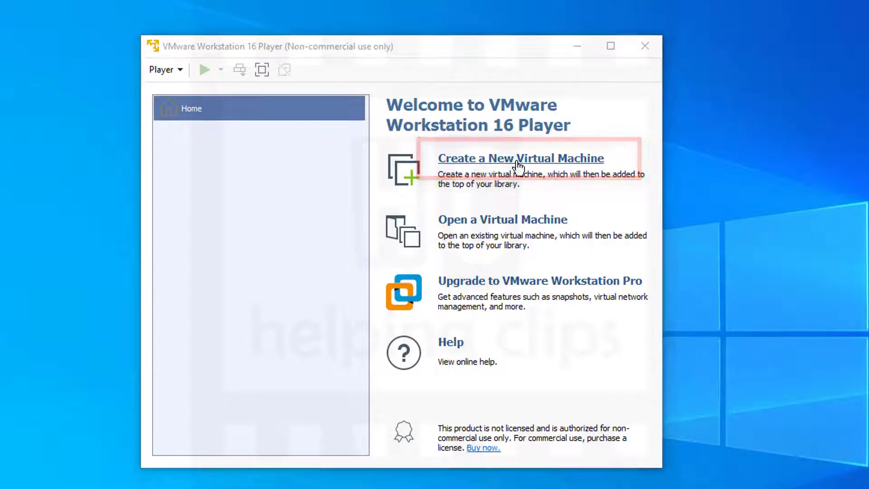
# Step: Create a new VM from Win11_English_x64_24_OCT.iso in the Windows 11 Final folder
pyautogui.click(518, 159)
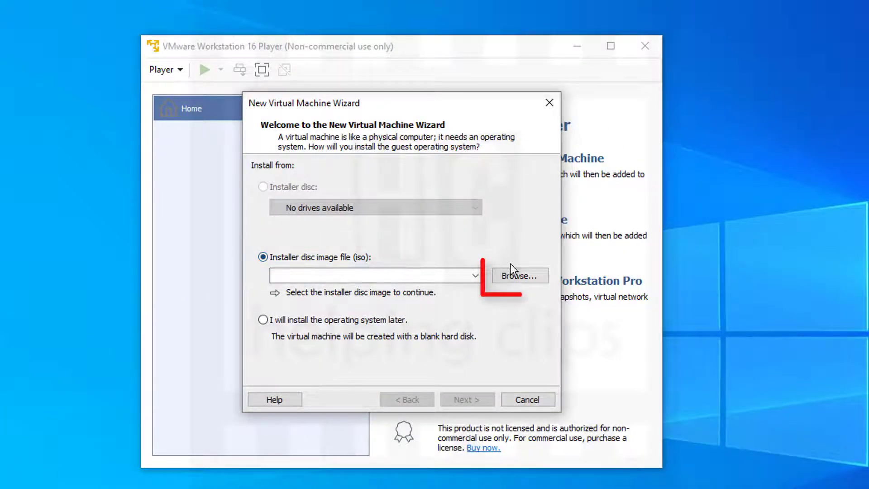
pyautogui.click(529, 274)
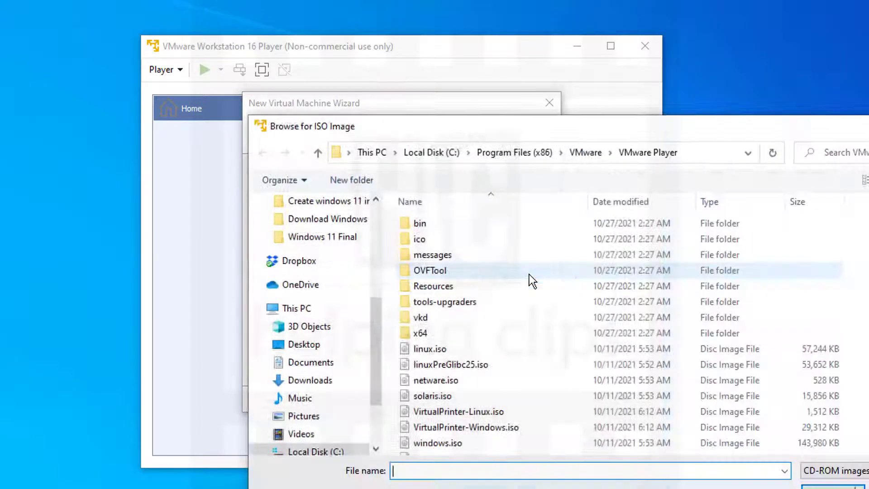
pyautogui.click(337, 238)
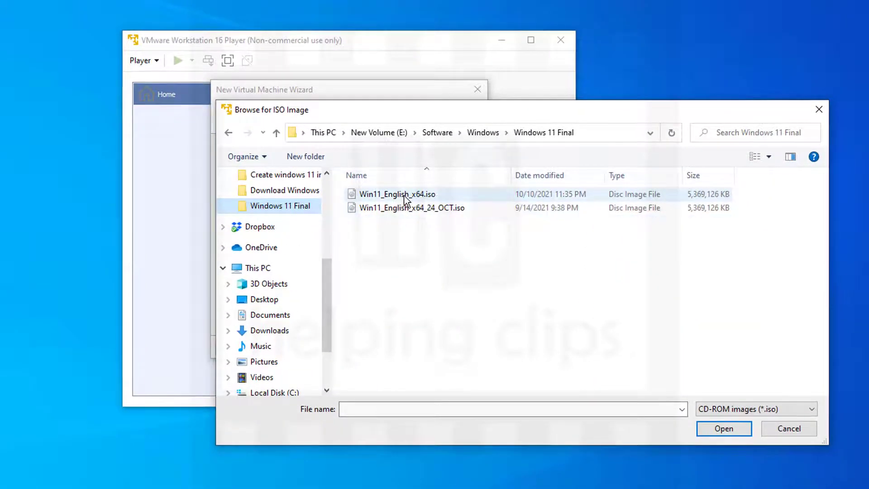
pyautogui.click(412, 208)
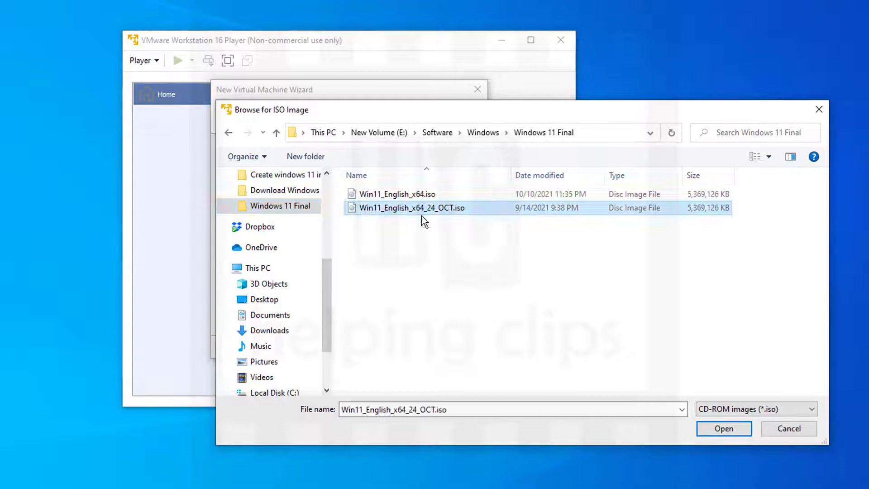
pyautogui.click(731, 430)
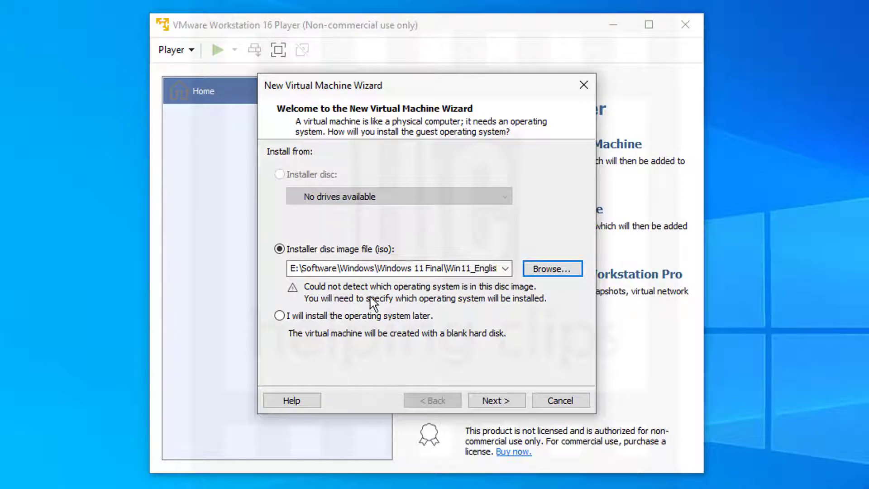
pyautogui.click(507, 401)
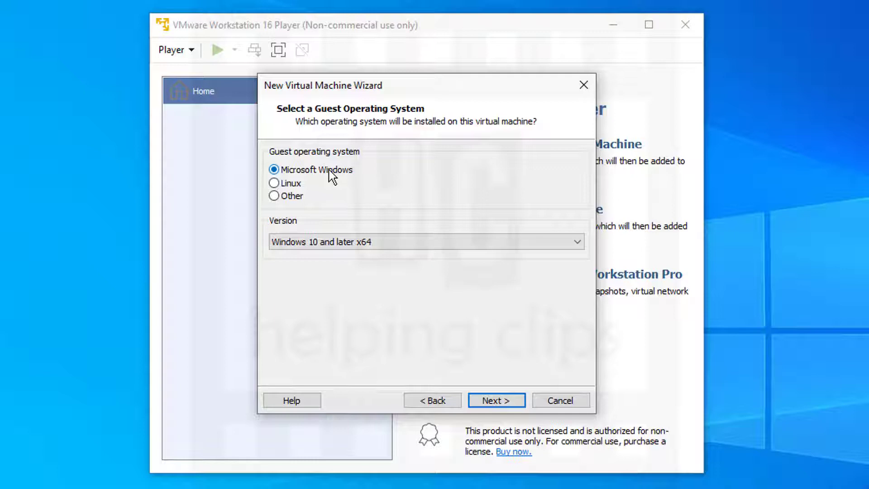
pyautogui.click(393, 243)
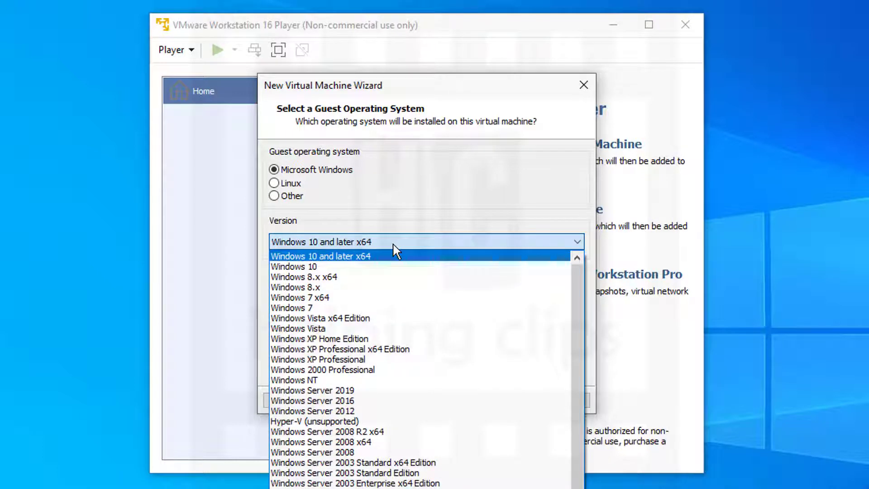
pyautogui.moveTo(578, 300)
pyautogui.mouseDown()
pyautogui.moveTo(586, 325)
pyautogui.moveTo(575, 294)
pyautogui.mouseUp()
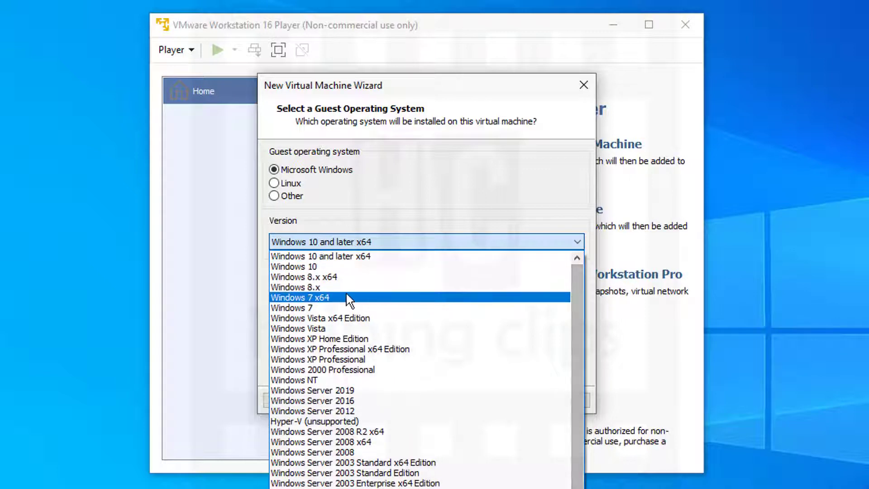
pyautogui.click(376, 256)
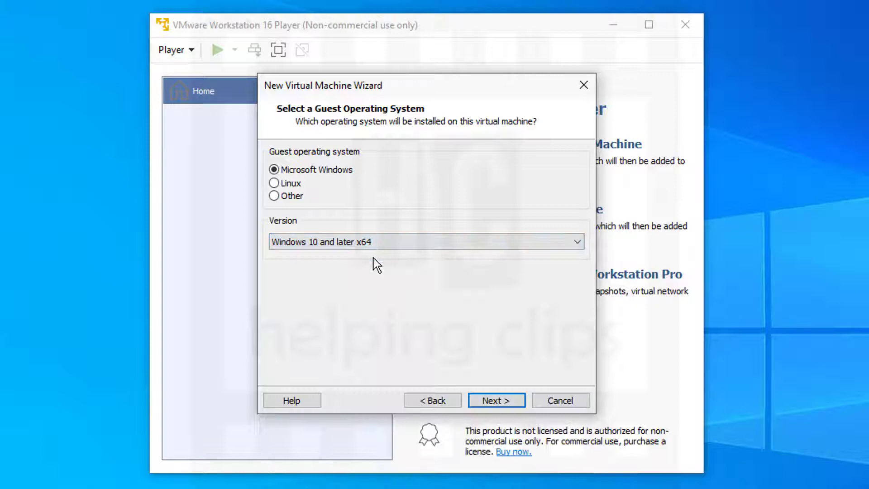
# Step: Rename the virtual machine to 'Windows 11'
pyautogui.click(495, 400)
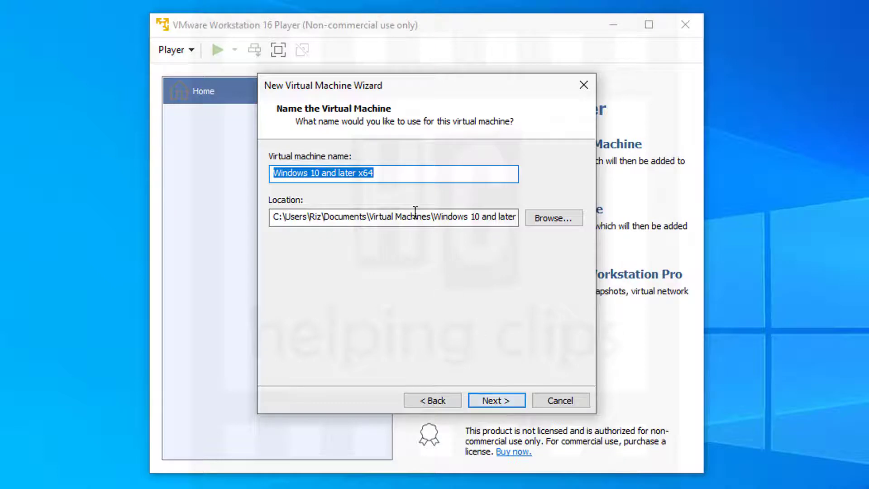
pyautogui.click(312, 174)
pyautogui.moveTo(313, 174); pyautogui.dragTo(446, 185)
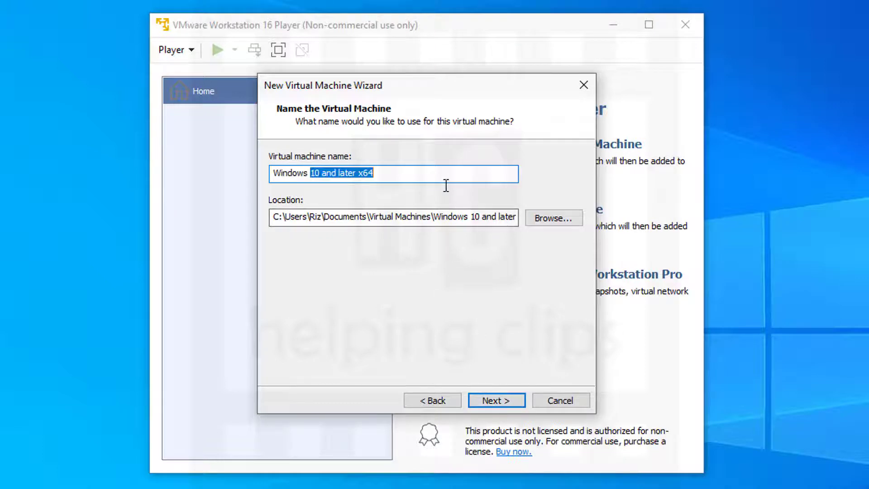
pyautogui.write('11')
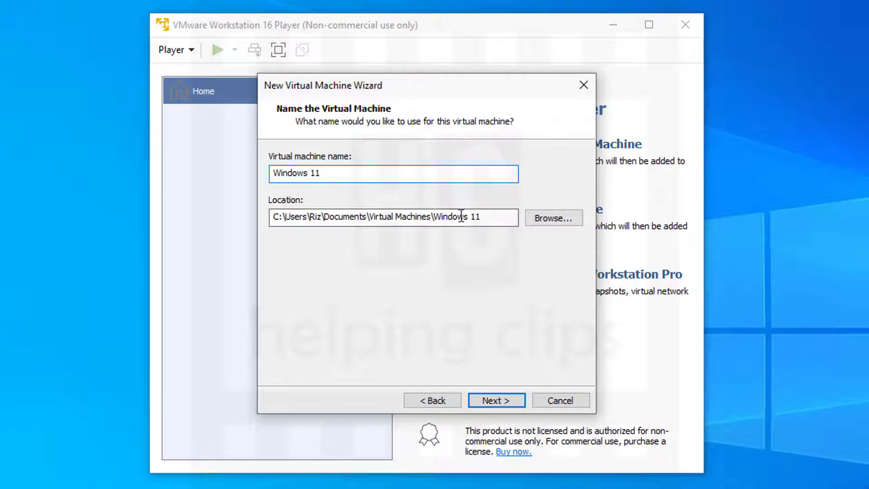
# Step: Set the virtual machine location to E:\Virtual Windows\win11
pyautogui.click(550, 220)
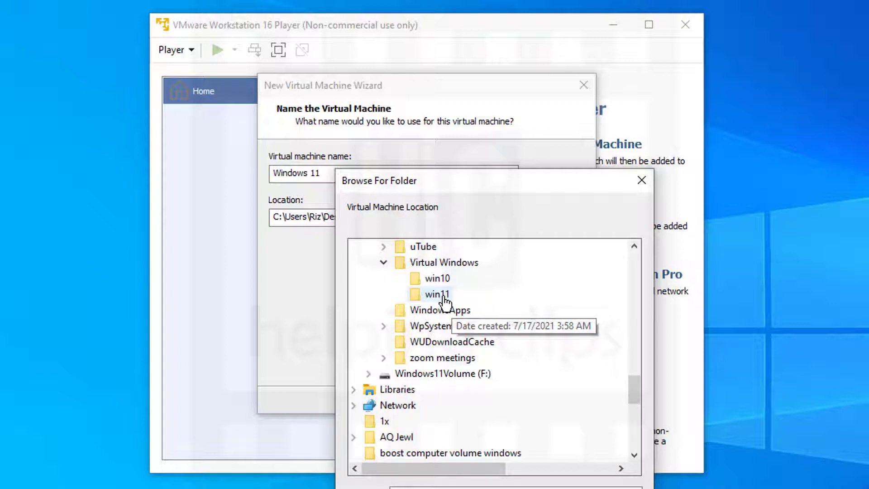
pyautogui.click(444, 299)
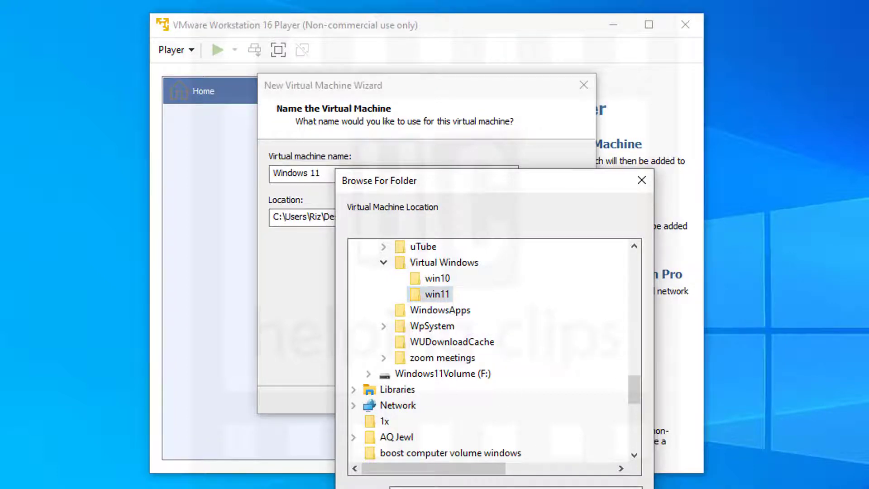
pyautogui.press('Return')
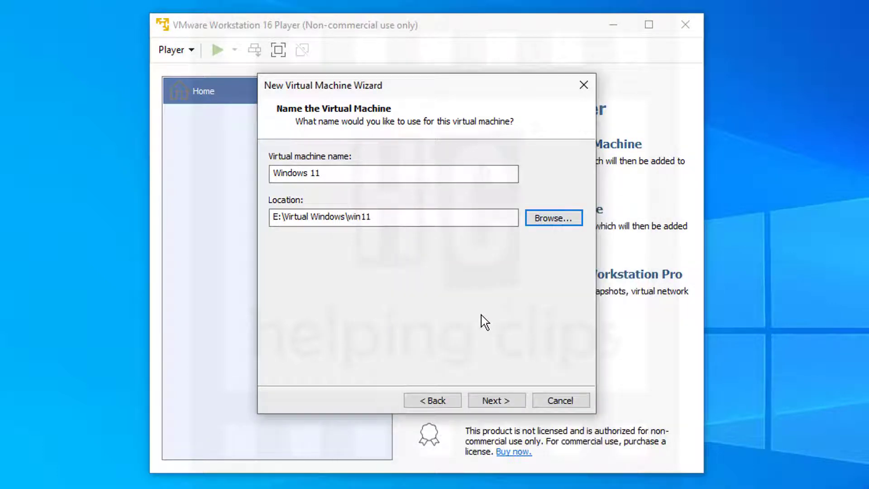
pyautogui.click(506, 402)
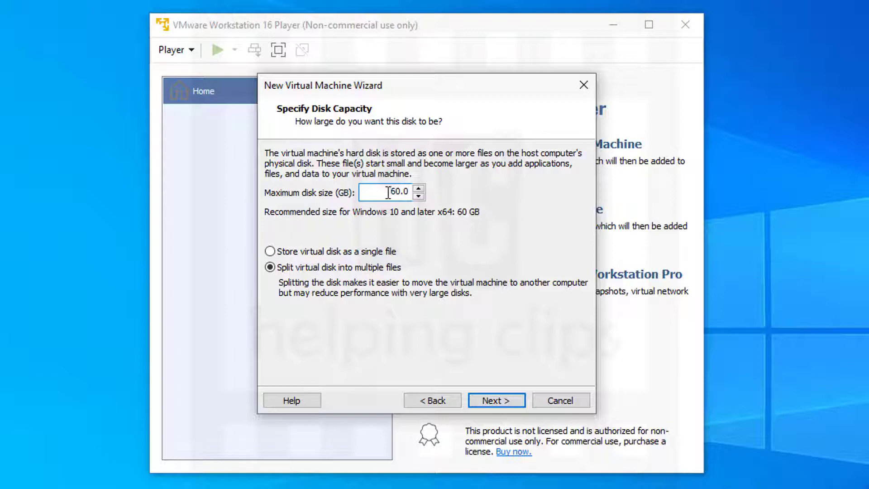
# Step: Give the VM an 80 GB disk stored as a single file, review hardware, and finish
pyautogui.write('80')
pyautogui.click(342, 252)
pyautogui.click(503, 403)
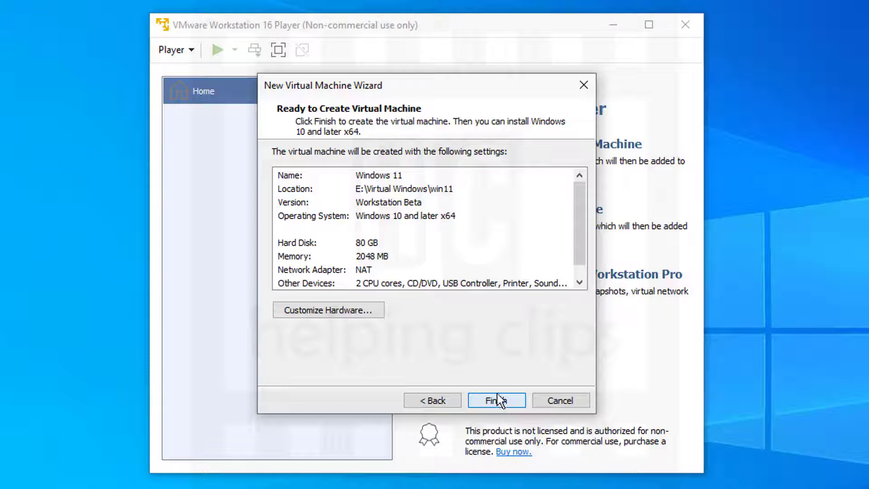
pyautogui.click(357, 313)
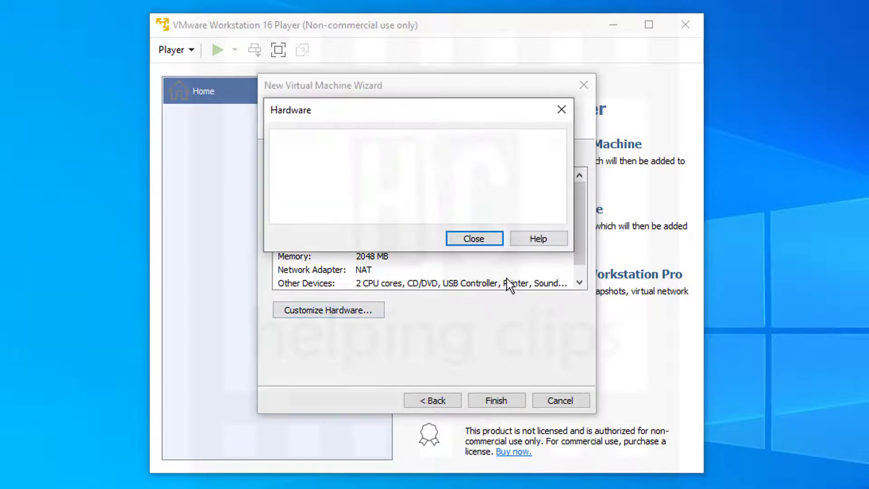
pyautogui.click(471, 241)
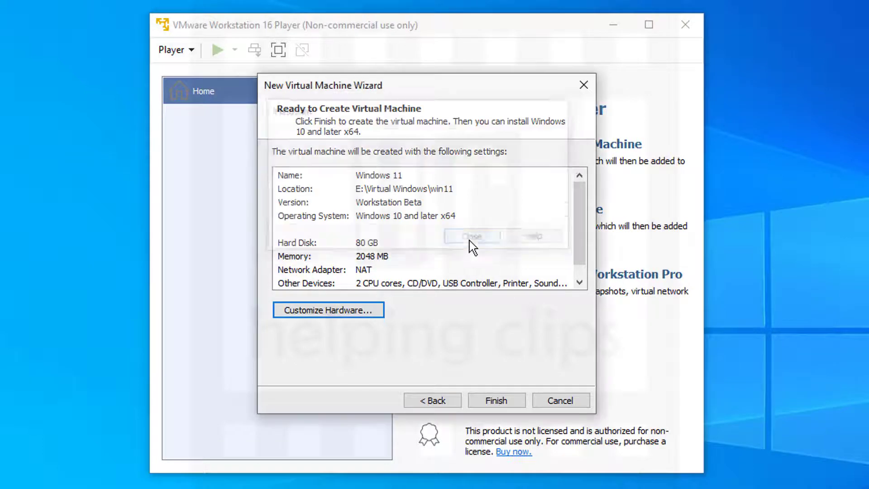
pyautogui.click(498, 399)
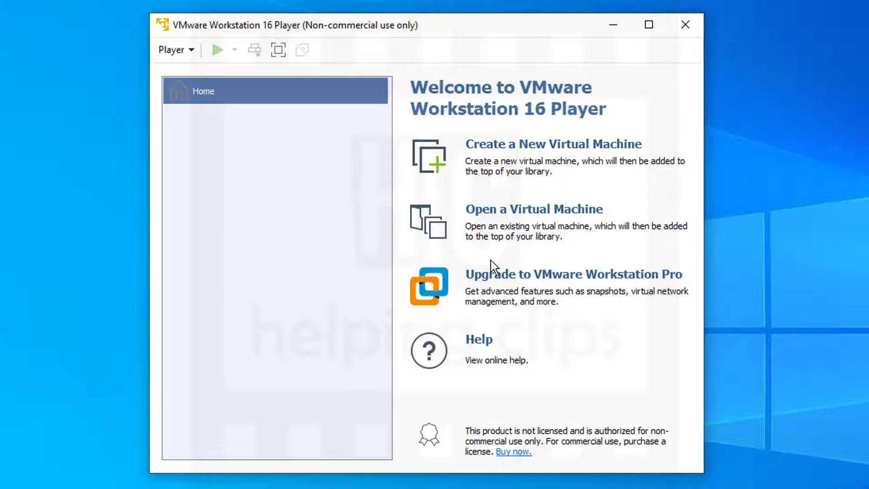
# Step: Set the Windows 11 VM's memory to 4096 MB in its Virtual Machine Settings
pyautogui.click(221, 118)
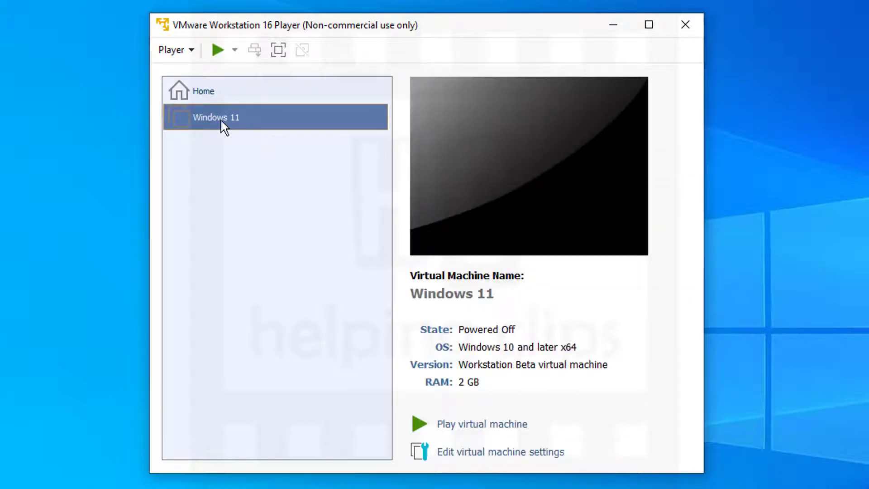
pyautogui.click(283, 130)
pyautogui.rightClick(275, 118)
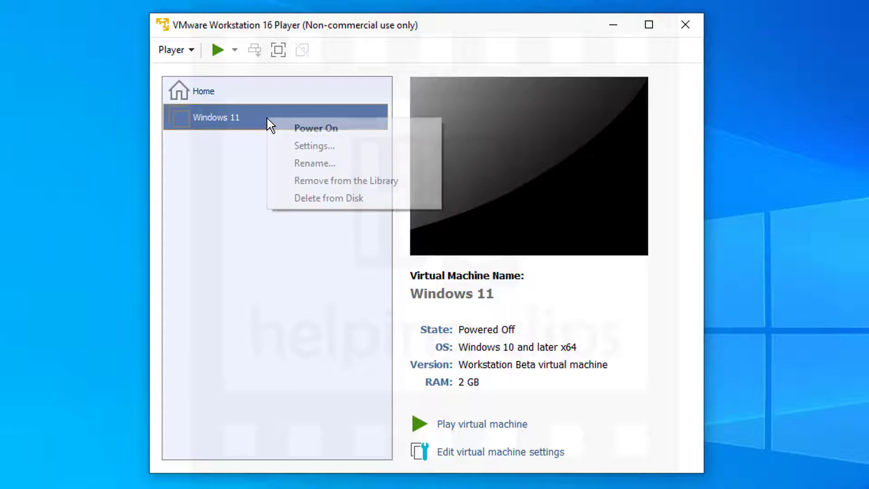
pyautogui.click(314, 150)
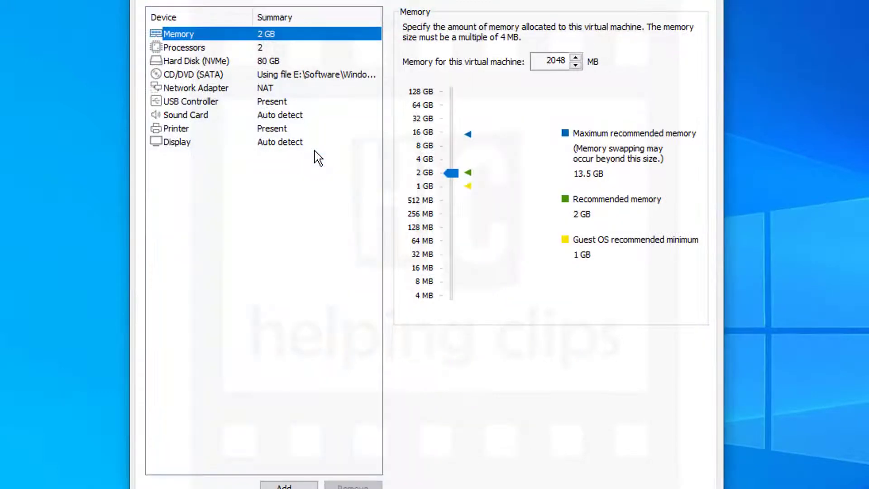
pyautogui.click(549, 69)
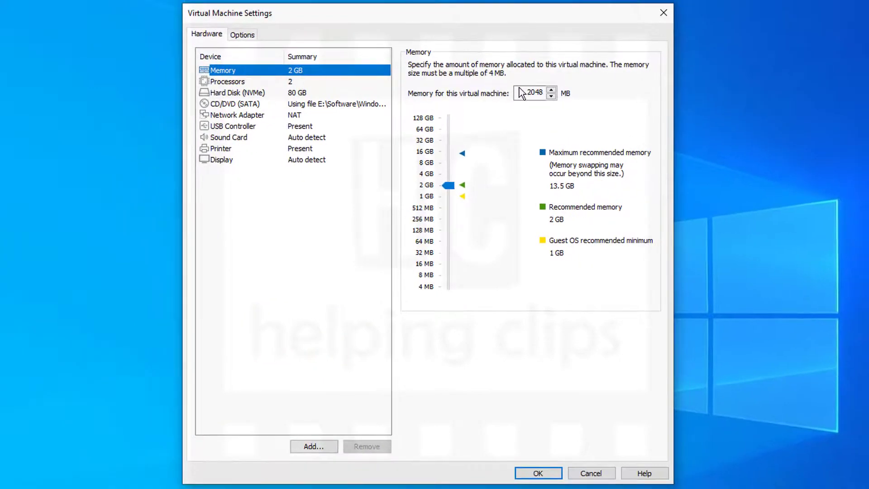
pyautogui.click(531, 94)
pyautogui.doubleClick(531, 94)
pyautogui.write('4096')
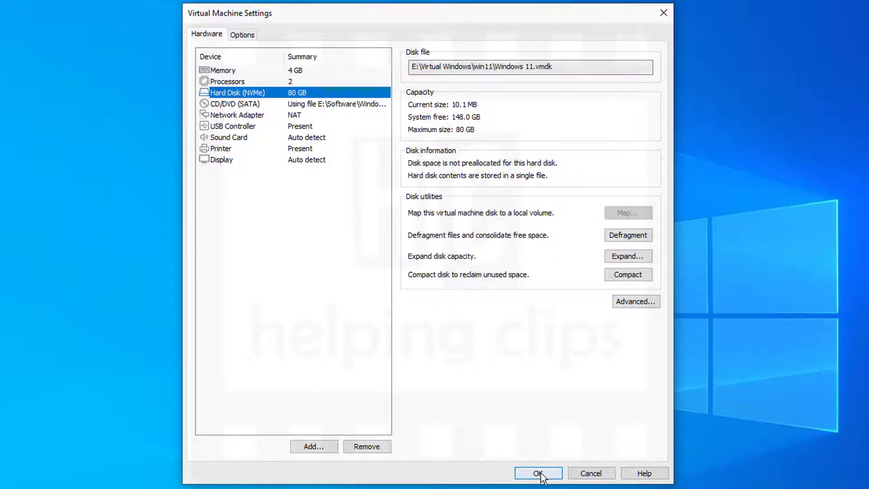
pyautogui.click(540, 473)
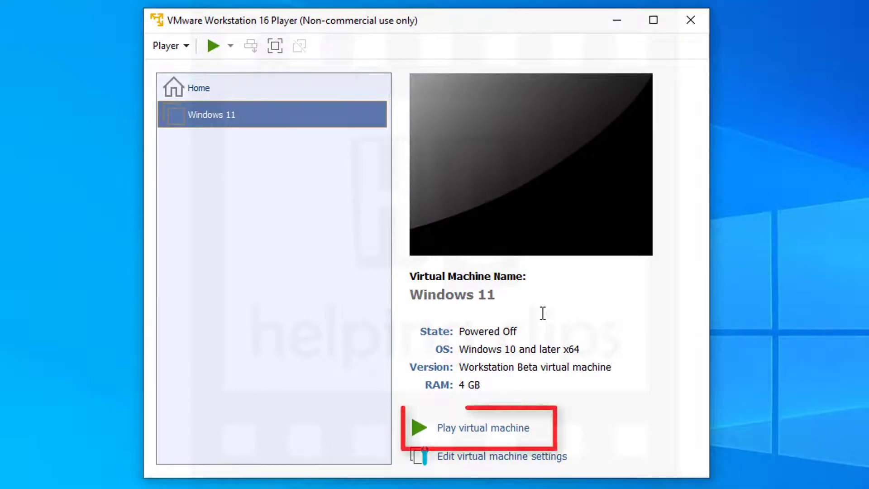
# Step: Power on the Windows 11 VM, boot from the CD/DVD, and release input with Ctrl+Alt
pyautogui.click(482, 438)
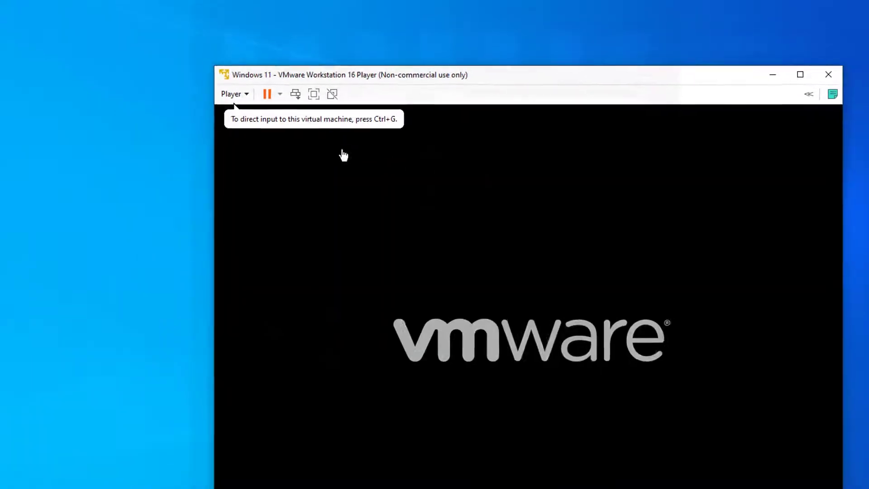
pyautogui.click(534, 301)
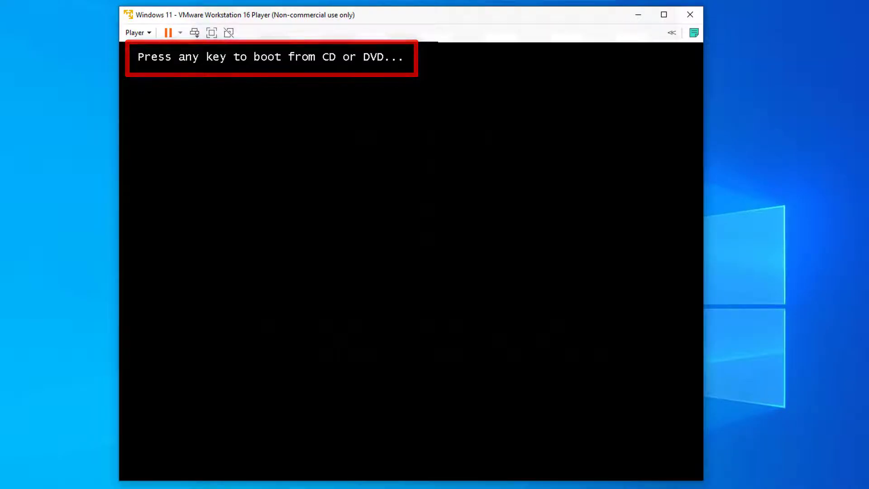
pyautogui.press('Return')
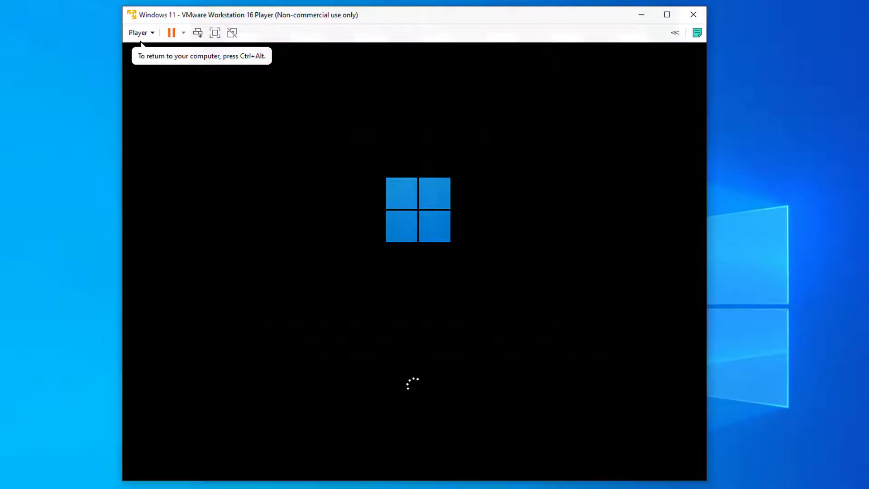
pyautogui.hotkey('ctrl', 'alt')
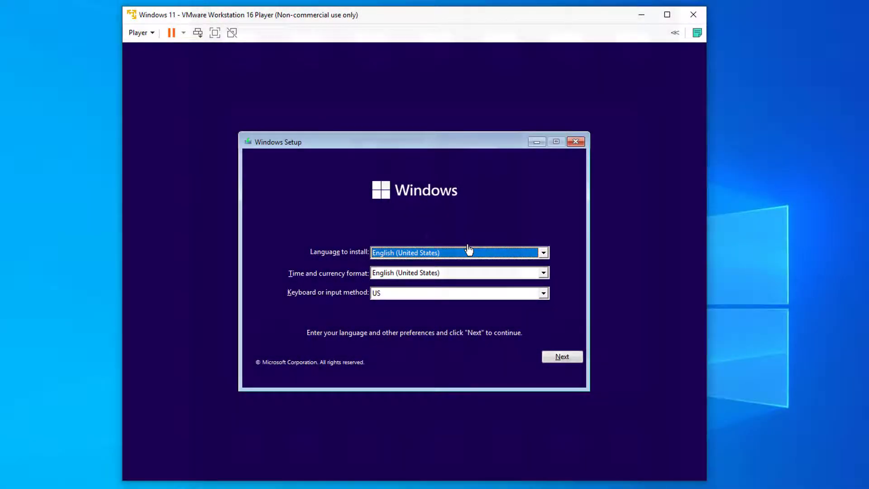
# Step: Start Windows installation without a product key and select the Windows 11 Pro edition
pyautogui.click(570, 358)
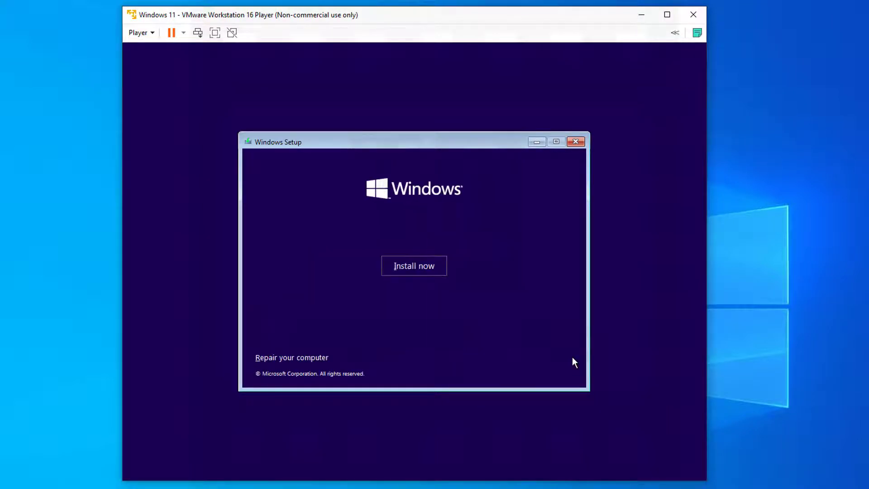
pyautogui.click(420, 267)
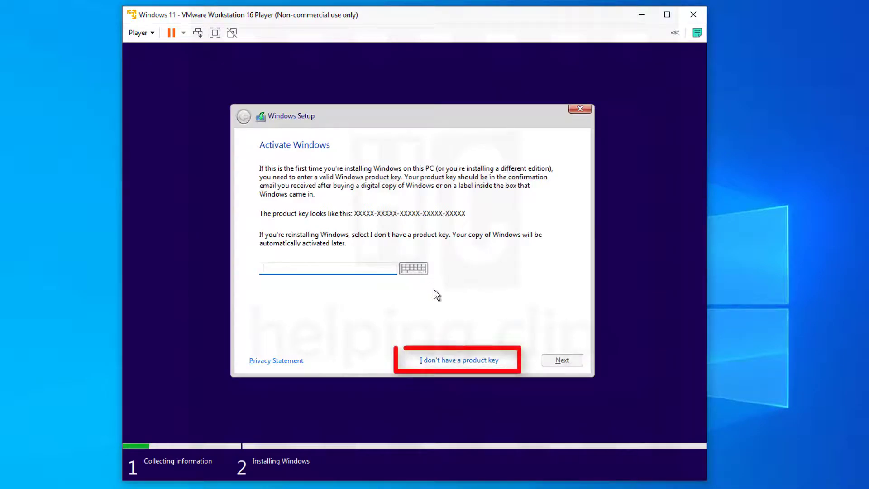
pyautogui.click(475, 361)
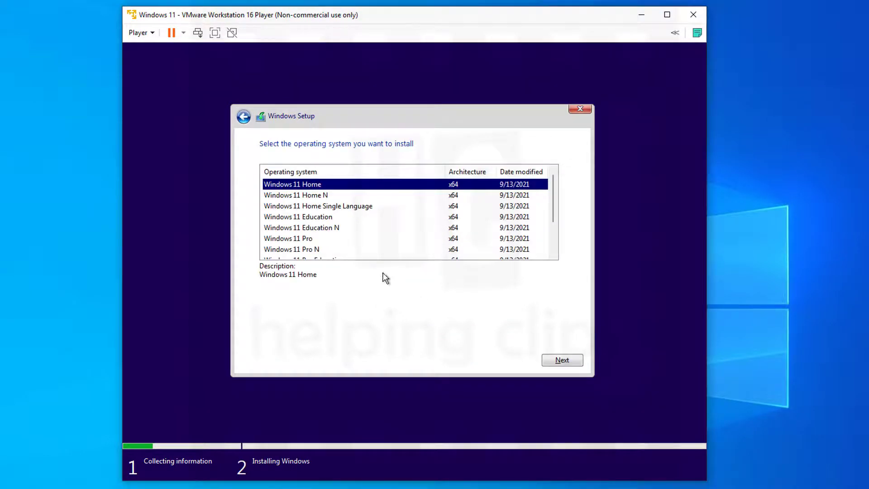
pyautogui.click(306, 238)
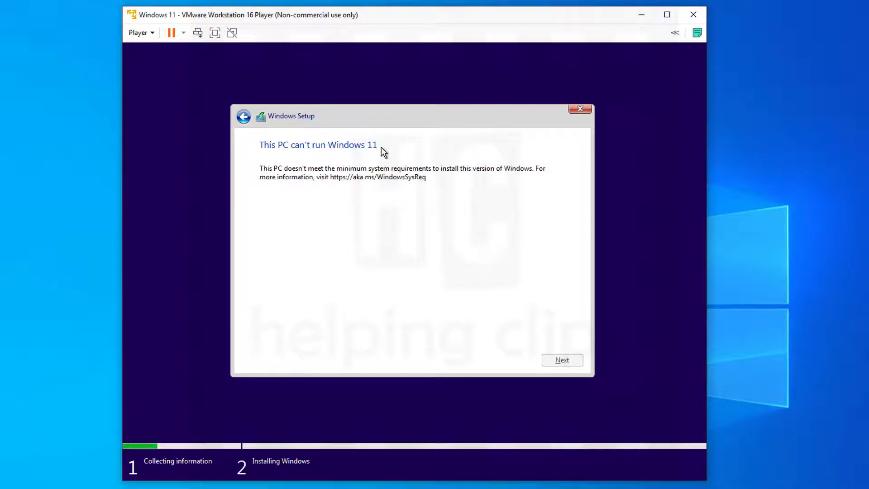
# Step: Quit the failed Windows Setup and open a Command Prompt with Shift+F10 from the start screen
pyautogui.click(585, 110)
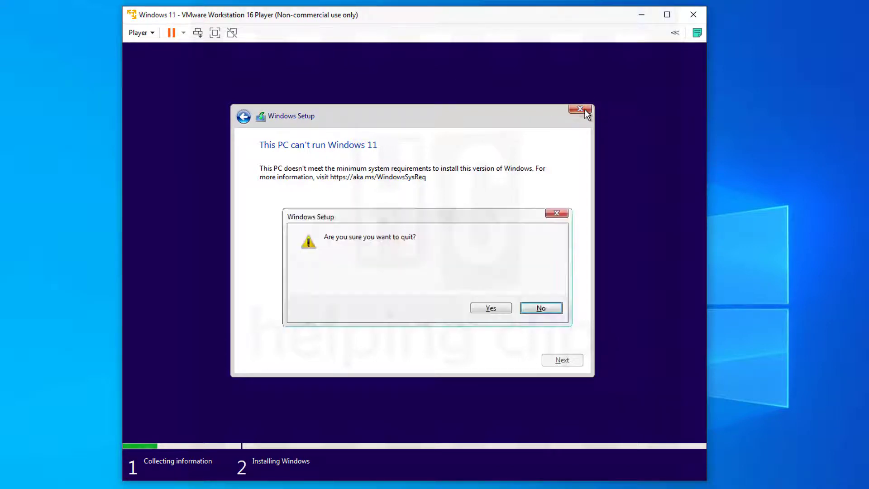
pyautogui.click(491, 311)
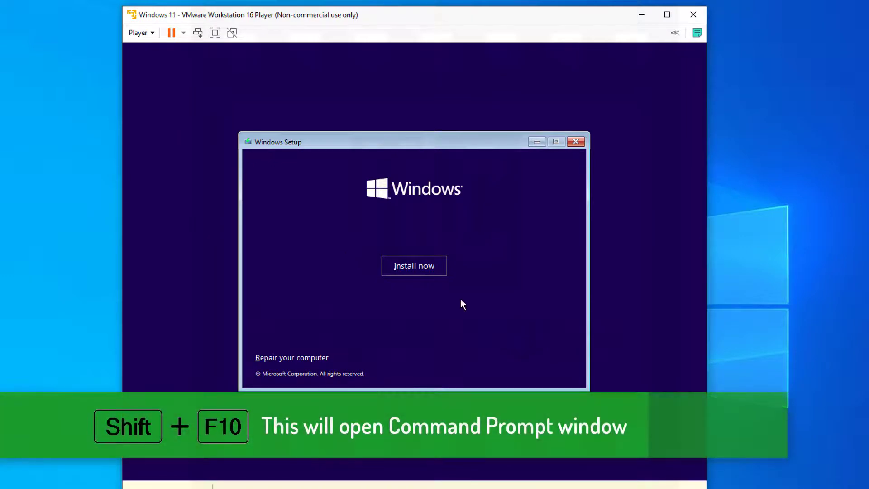
pyautogui.hotkey('shift', 'F10')
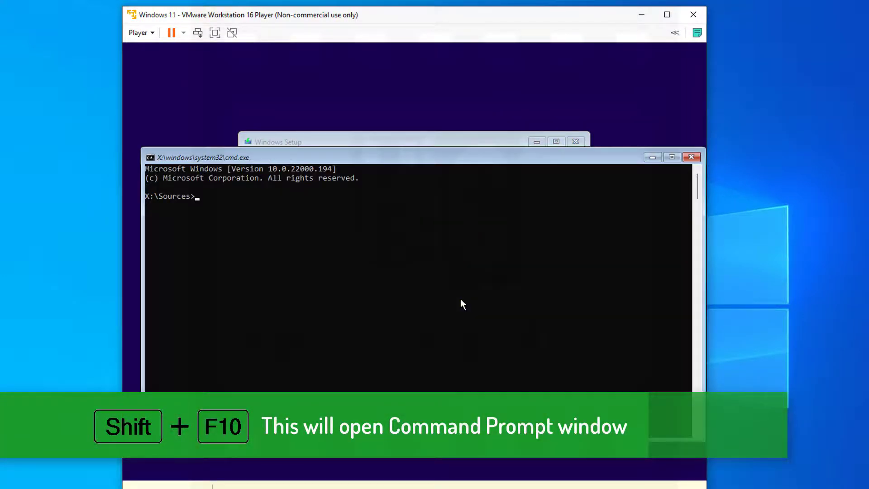
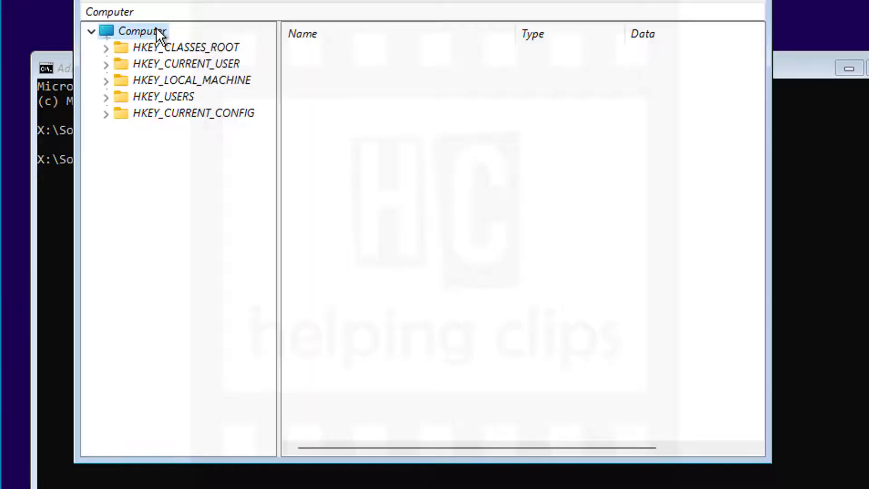
# Step: Expand HKEY_LOCAL_MACHINE > SYSTEM > Setup in the registry tree
pyautogui.click(213, 82)
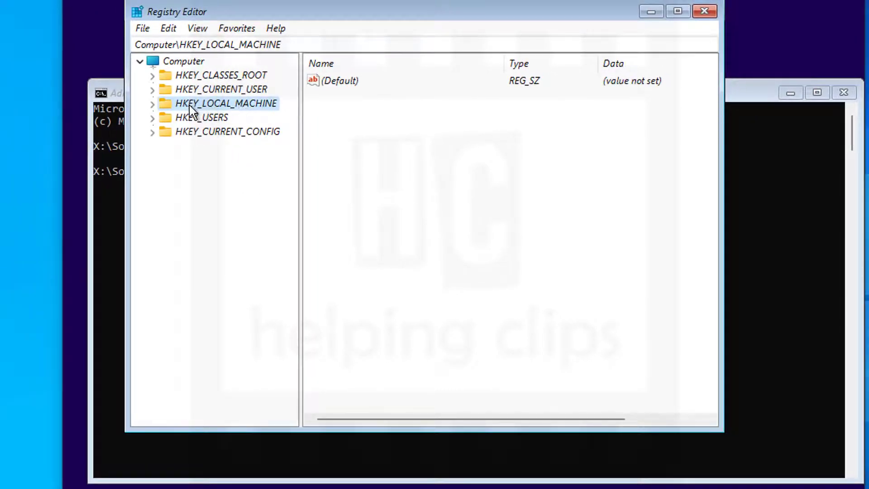
pyautogui.click(153, 104)
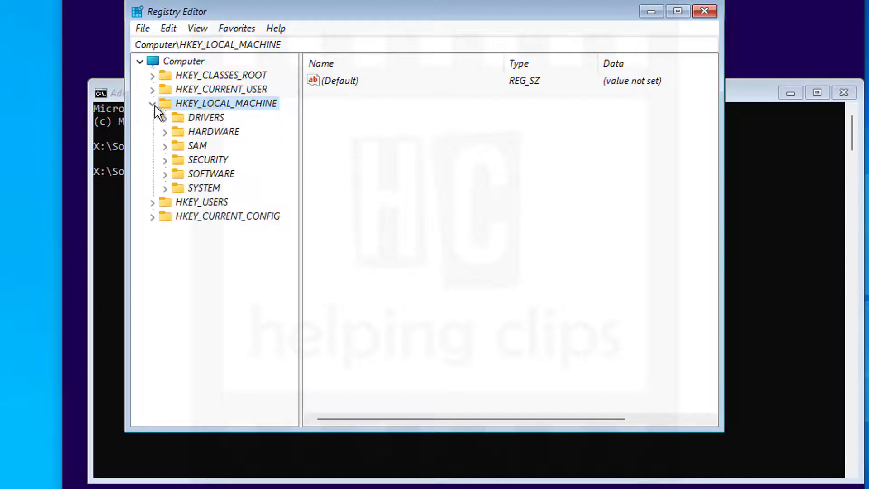
pyautogui.click(164, 189)
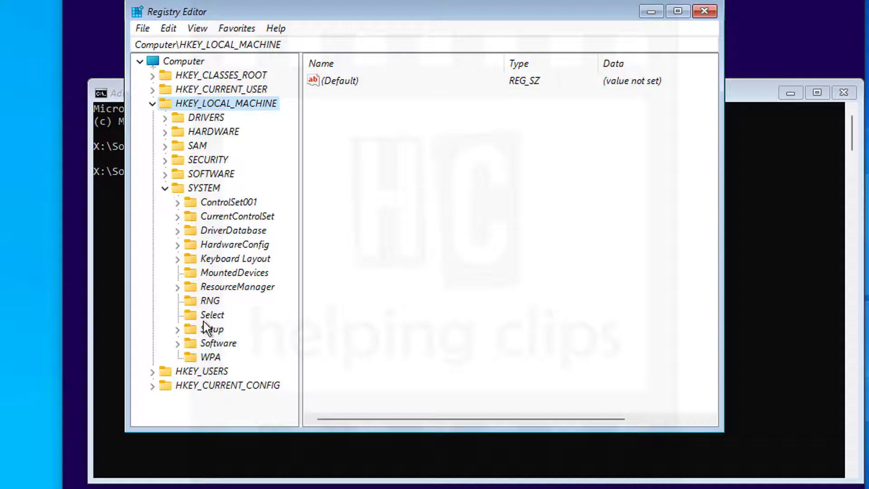
pyautogui.click(177, 331)
pyautogui.click(211, 334)
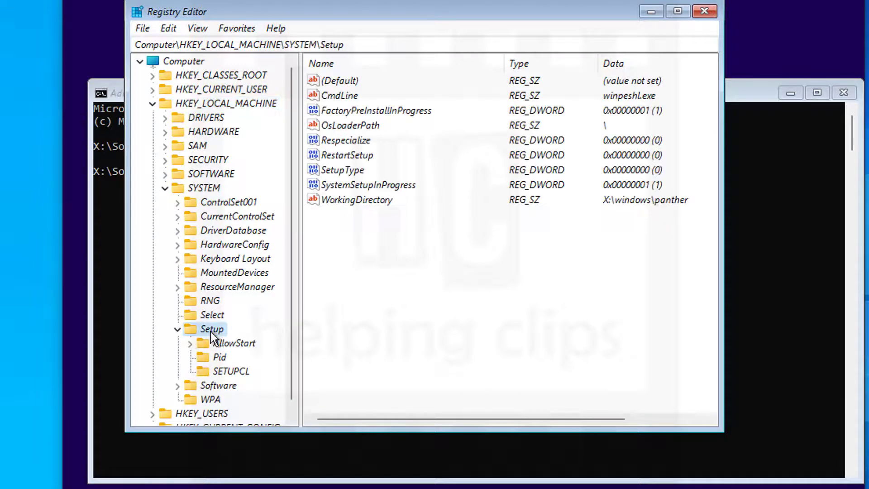
# Step: Add a new key named LabConfig under the Setup key
pyautogui.rightClick(210, 331)
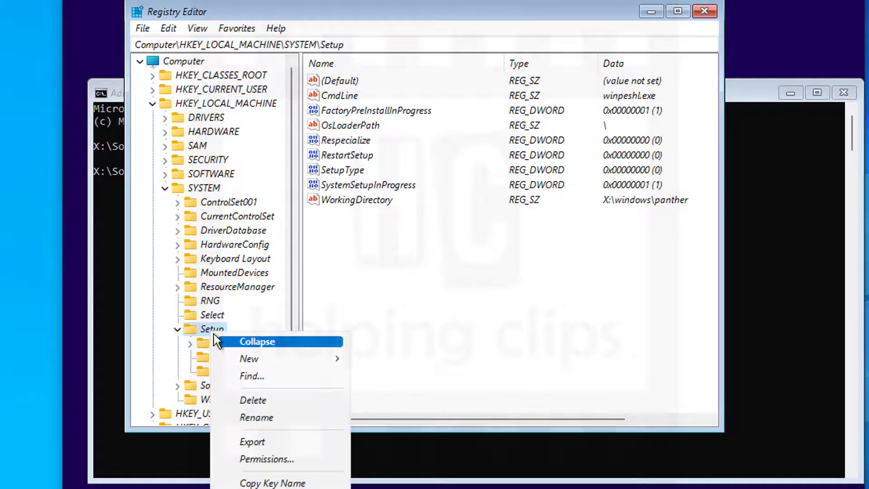
pyautogui.moveTo(286, 362)
pyautogui.click(398, 362)
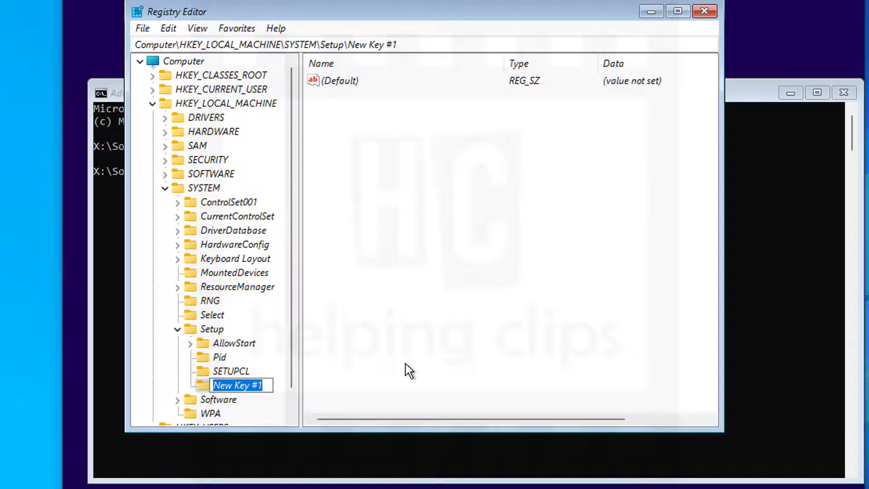
pyautogui.write('LabConfig')
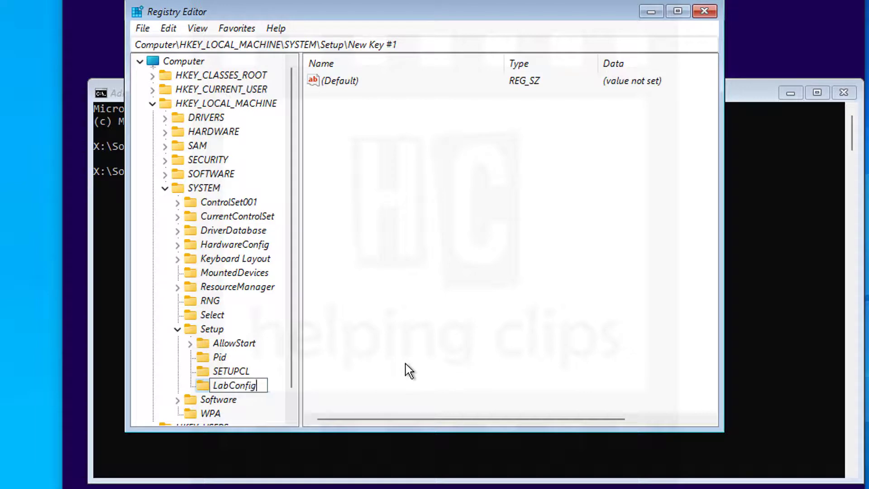
pyautogui.press('Return')
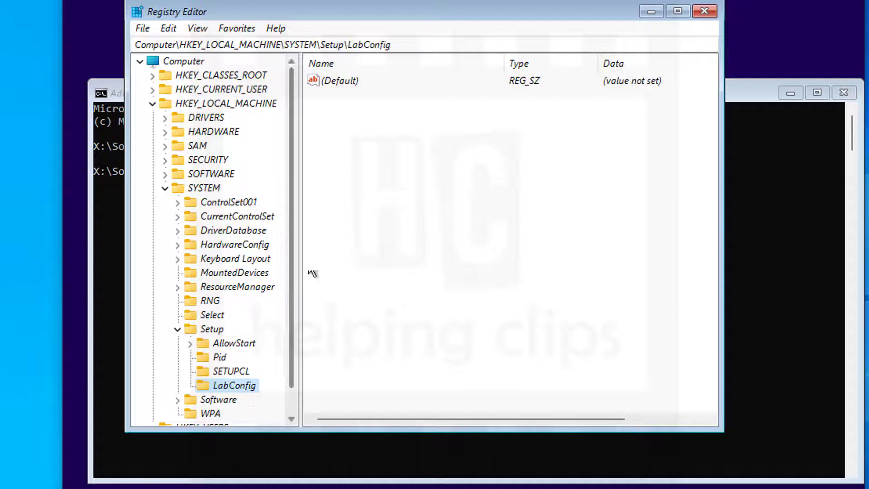
# Step: Create a new DWORD (32-bit) value named BypassSecureBootCheck in LabConfig
pyautogui.rightClick(361, 124)
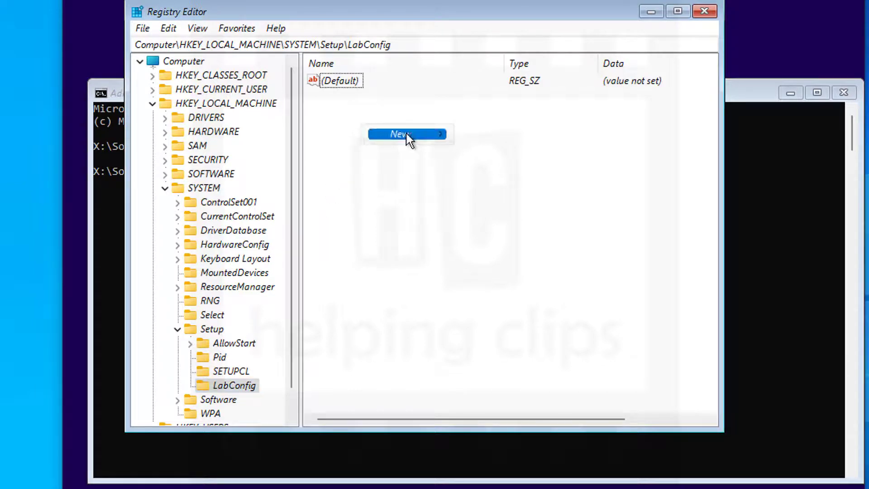
pyautogui.moveTo(410, 135)
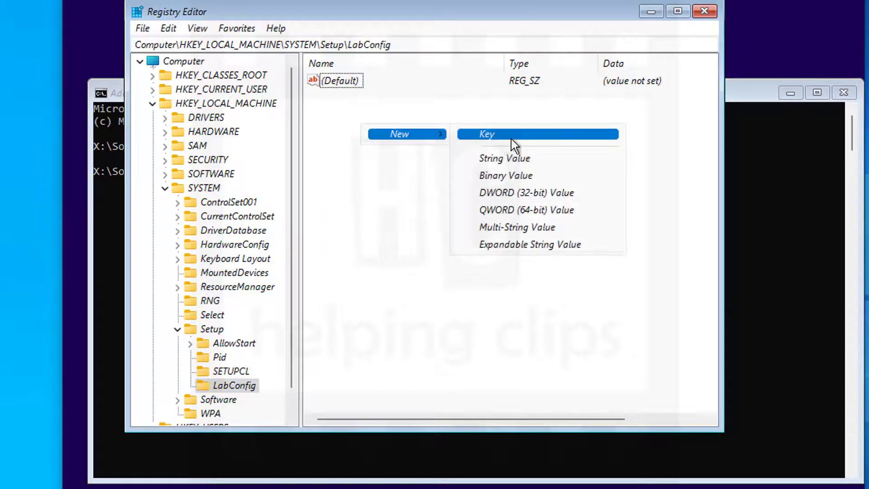
pyautogui.click(586, 194)
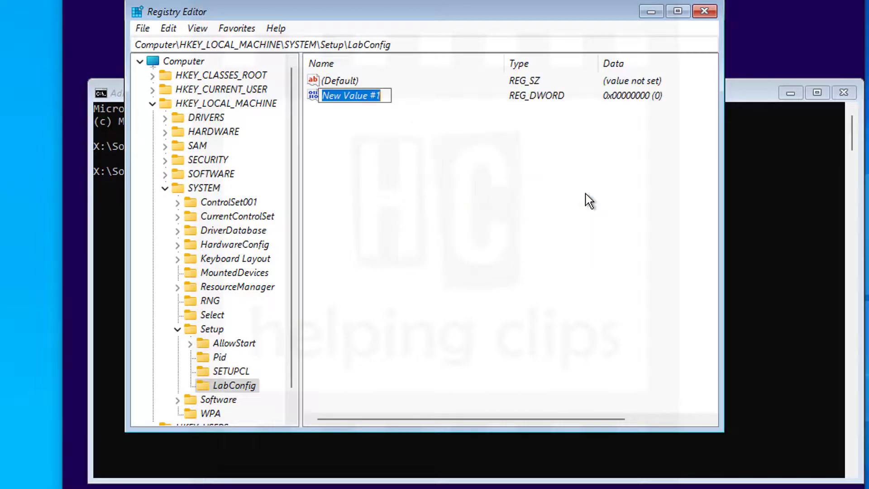
pyautogui.write('pass')
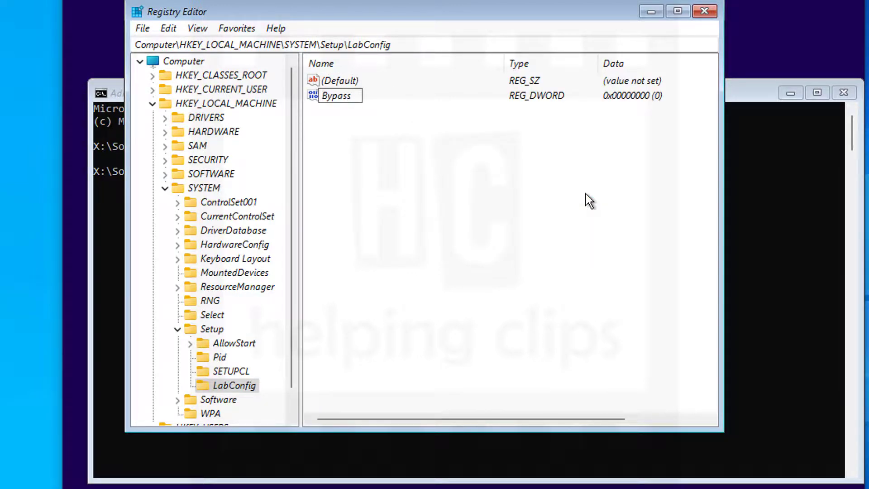
pyautogui.write('SecureBootCheck')
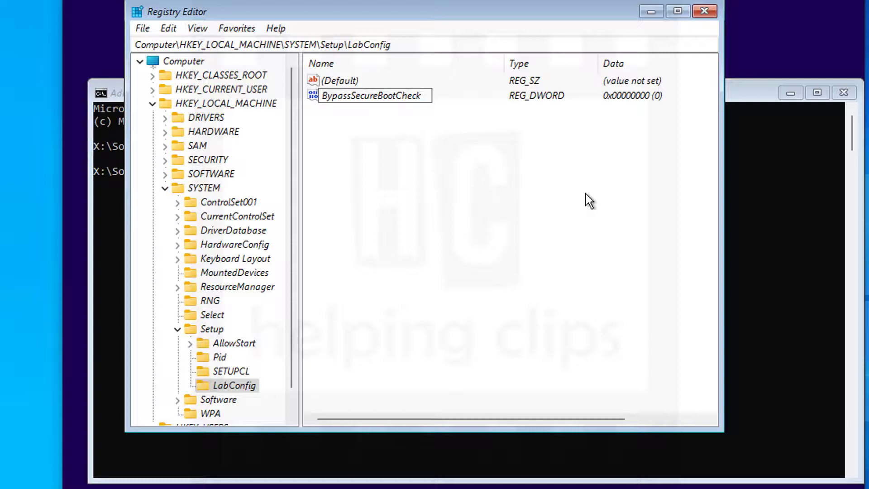
pyautogui.press('Return')
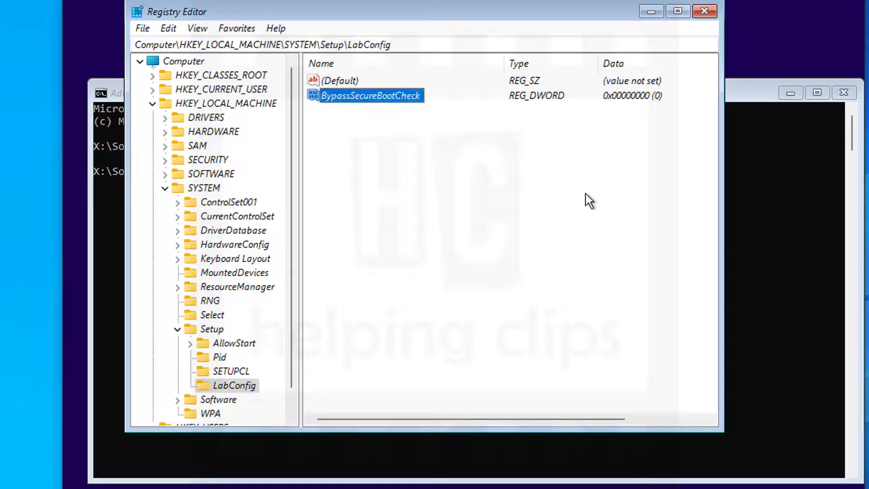
# Step: Set BypassSecureBootCheck's value data to 1
pyautogui.rightClick(407, 96)
pyautogui.click(447, 111)
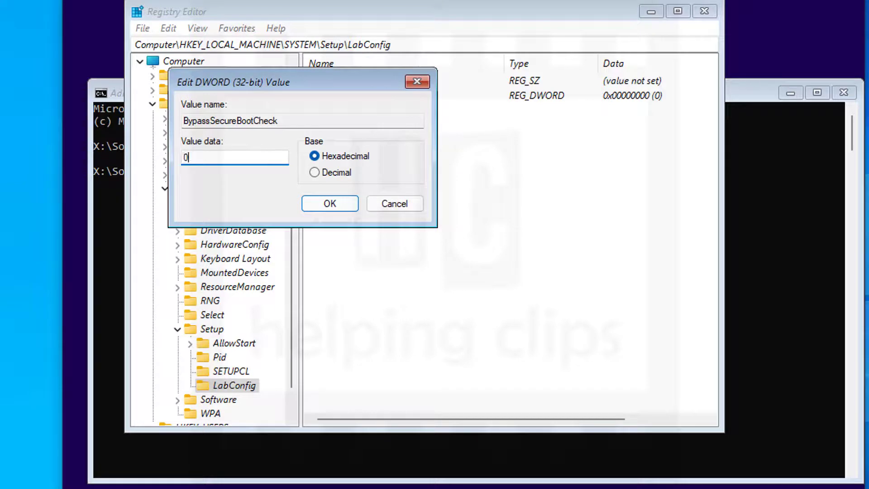
pyautogui.write('0000000')
pyautogui.click(330, 203)
# Step: Create a second DWORD (32-bit) value named BypassTPMCheck in LabConfig
pyautogui.rightClick(372, 128)
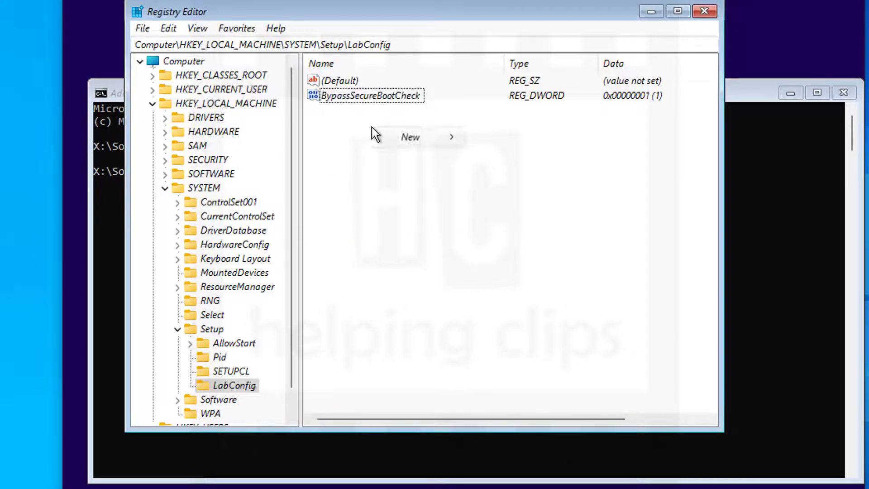
pyautogui.moveTo(406, 138)
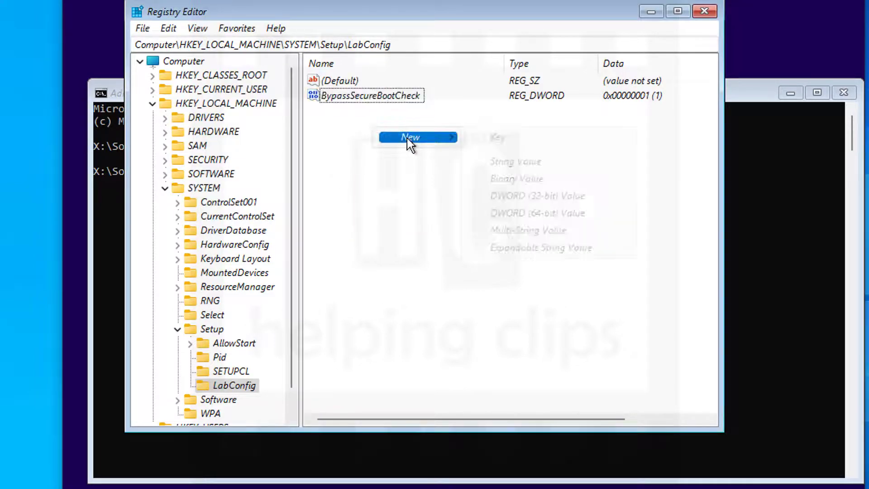
pyautogui.click(519, 193)
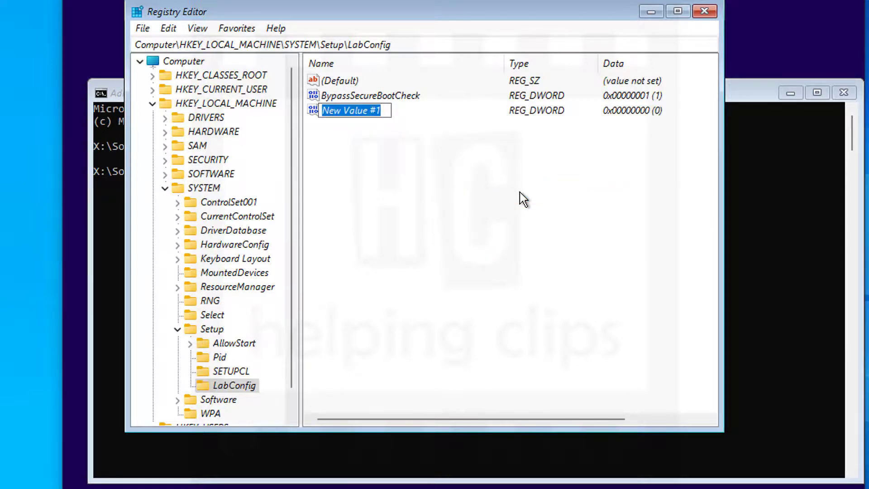
pyautogui.write('Byp')
pyautogui.press('BackSpace')
pyautogui.write('pass')
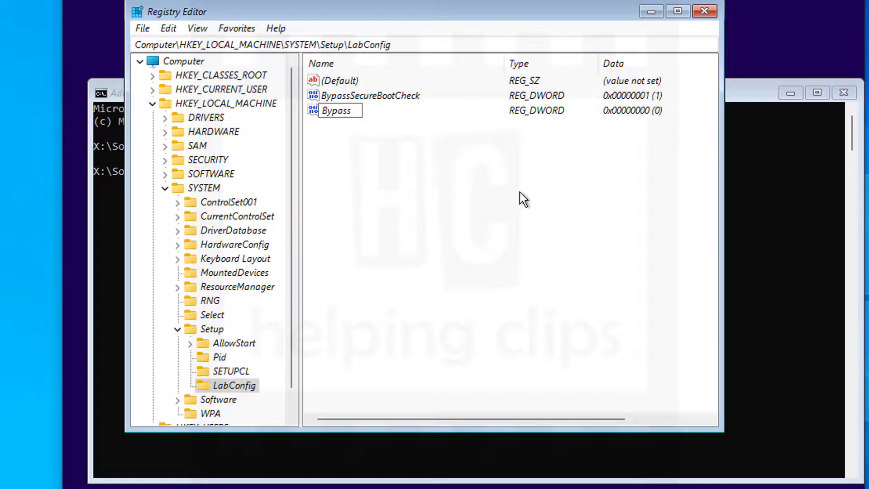
pyautogui.write('sTPMCheck')
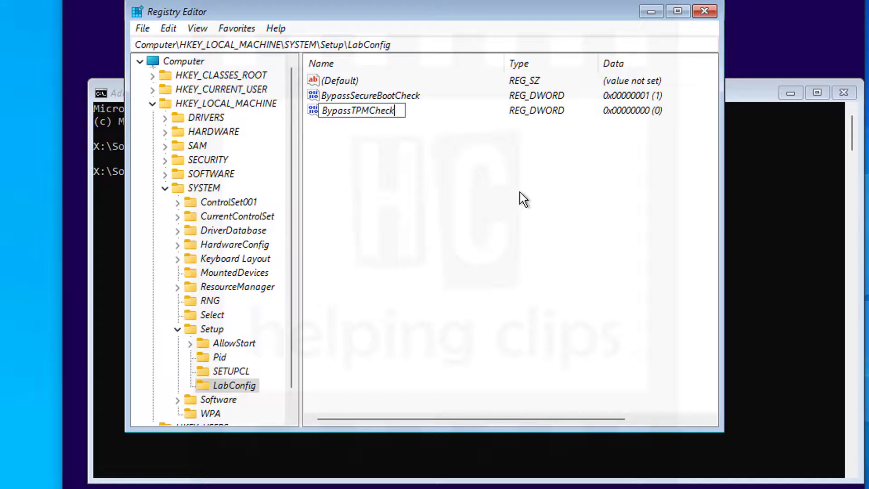
pyautogui.press('Return')
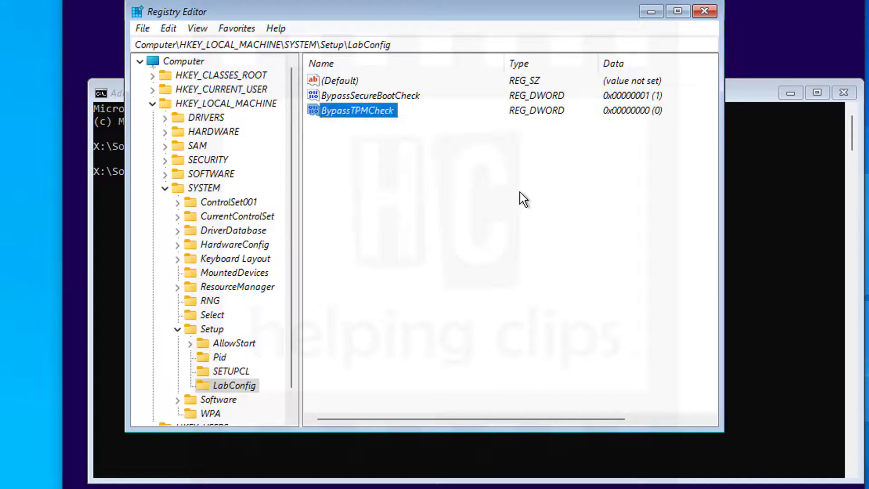
# Step: Set BypassTPMCheck's value data to 1
pyautogui.rightClick(372, 114)
pyautogui.click(391, 124)
pyautogui.write('00000001')
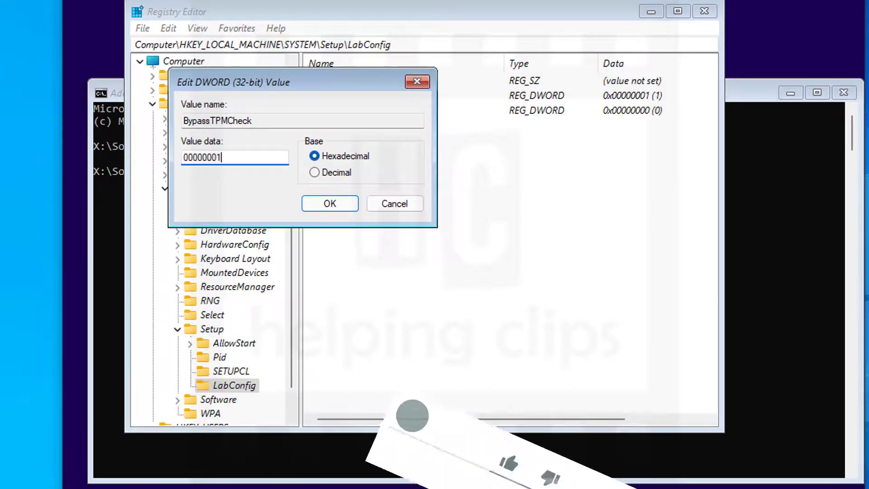
pyautogui.click(321, 204)
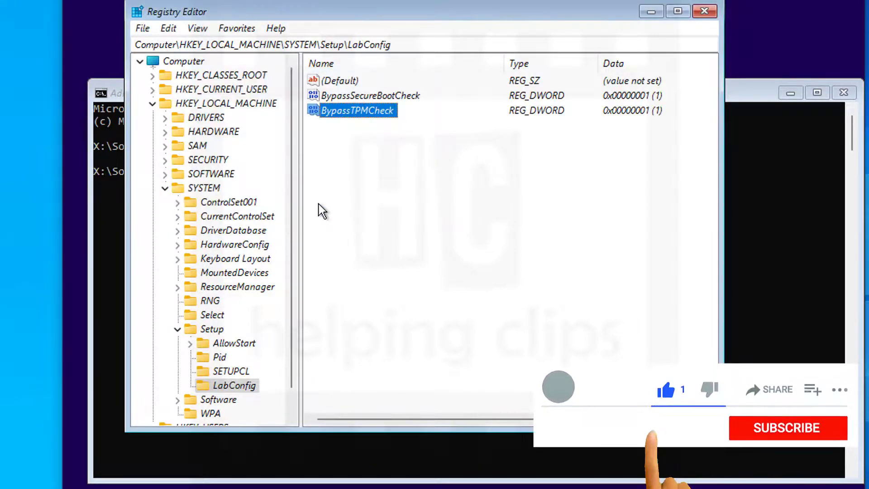
# Step: Close Registry Editor and the command prompt, then start installing without a product key
pyautogui.click(703, 10)
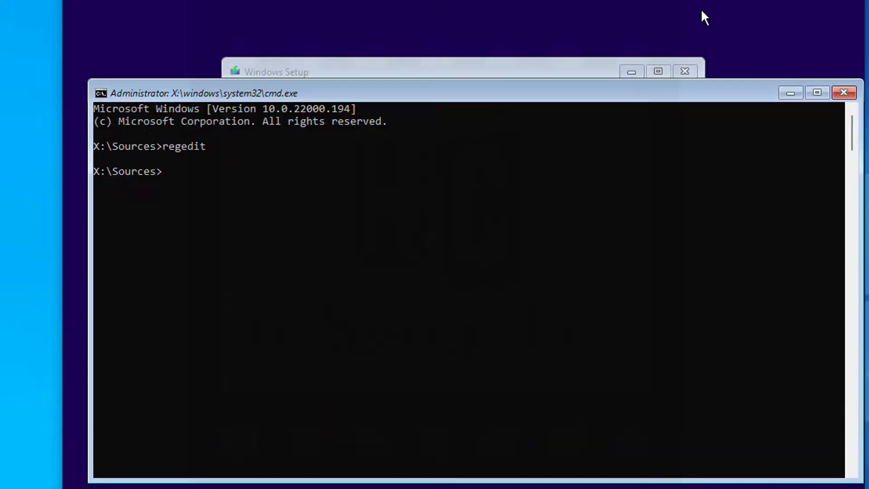
pyautogui.click(842, 93)
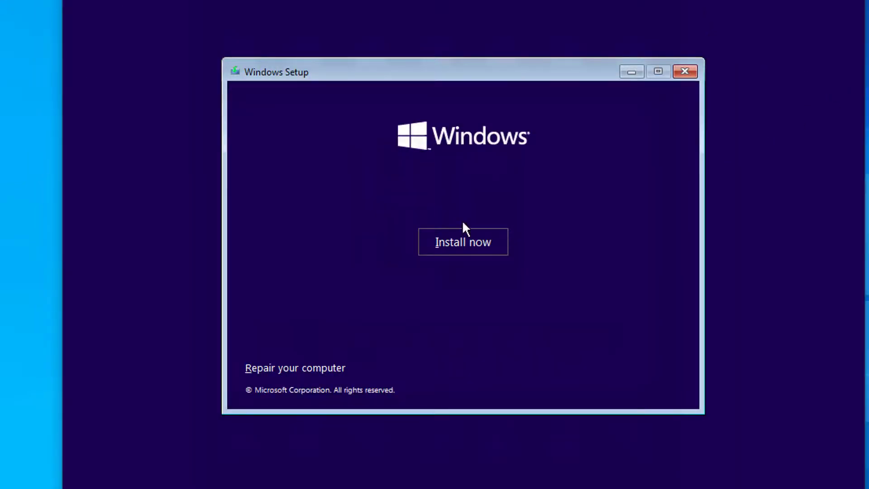
pyautogui.click(491, 242)
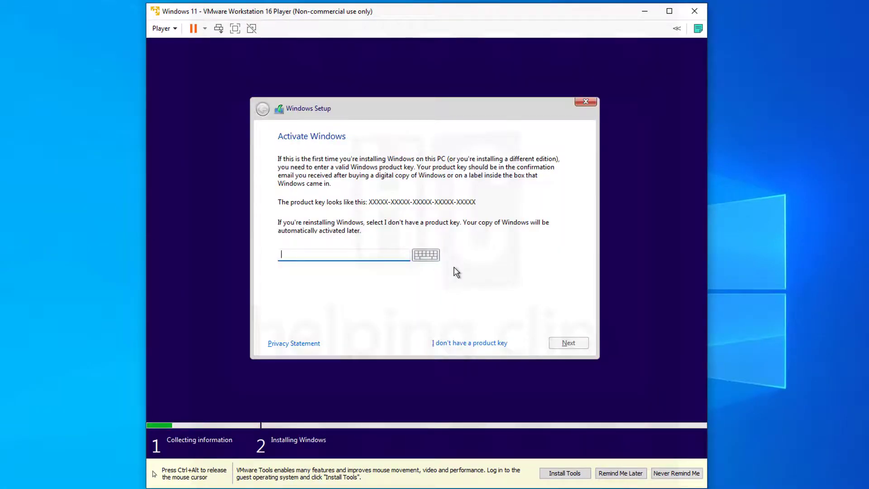
pyautogui.click(455, 343)
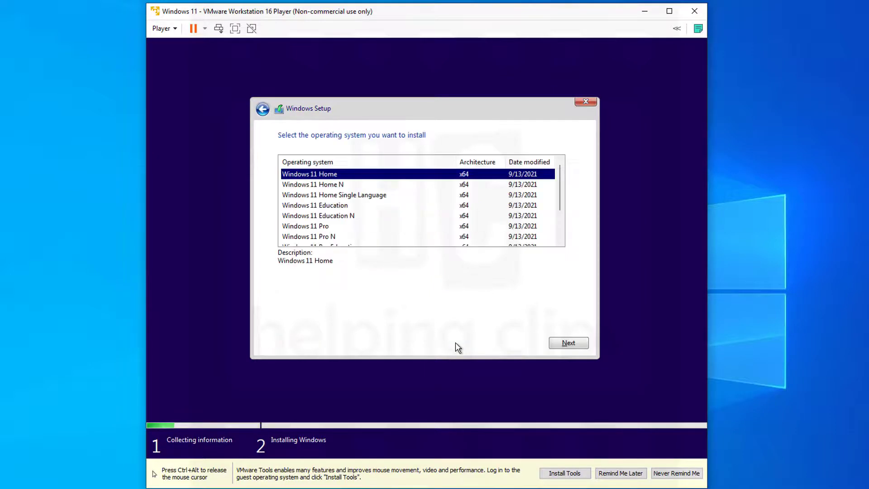
# Step: Choose the Windows 11 Pro edition and accept the license terms
pyautogui.click(333, 226)
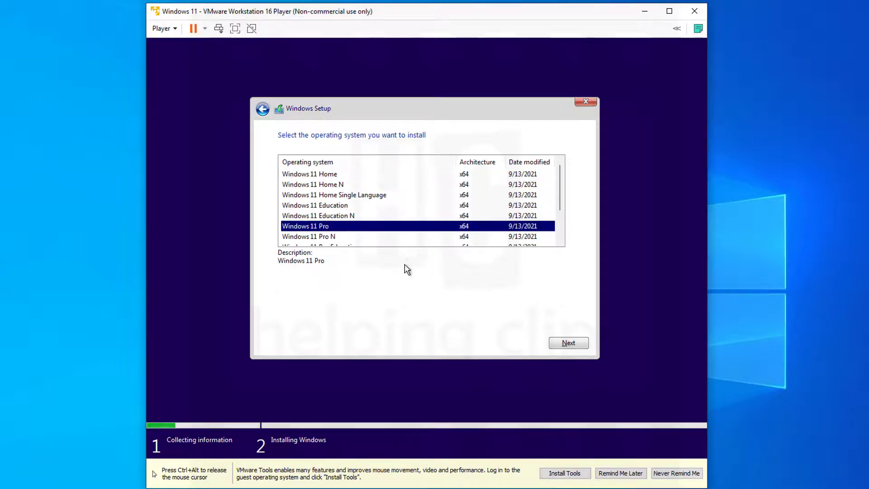
pyautogui.click(581, 345)
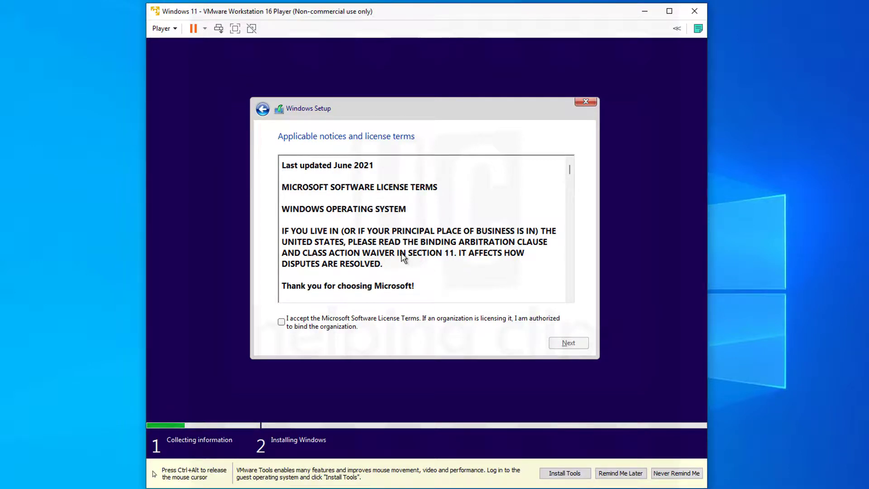
pyautogui.click(282, 322)
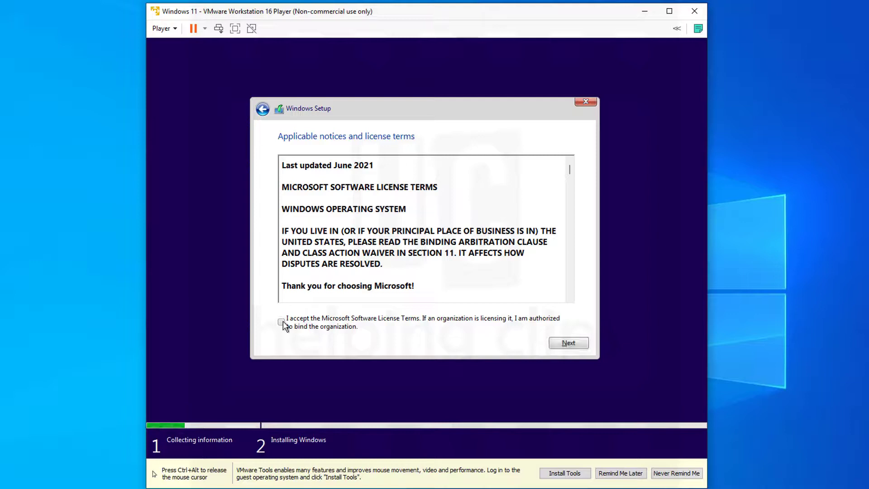
pyautogui.click(577, 342)
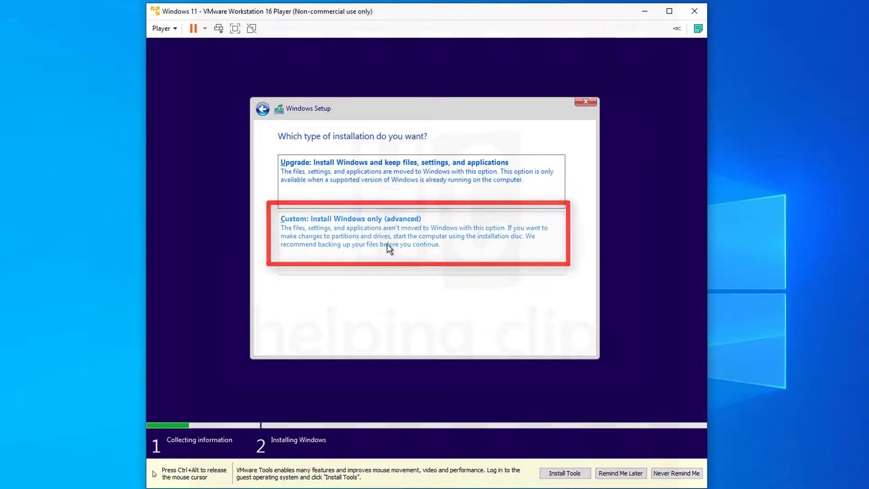
# Step: Pick Custom: Install Windows only and install onto Drive 0's 80 GB unallocated space
pyautogui.click(366, 248)
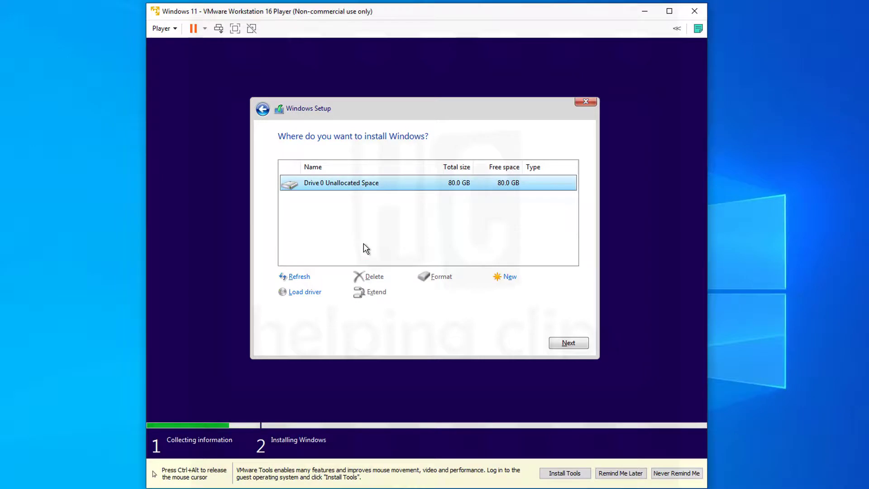
pyautogui.click(570, 344)
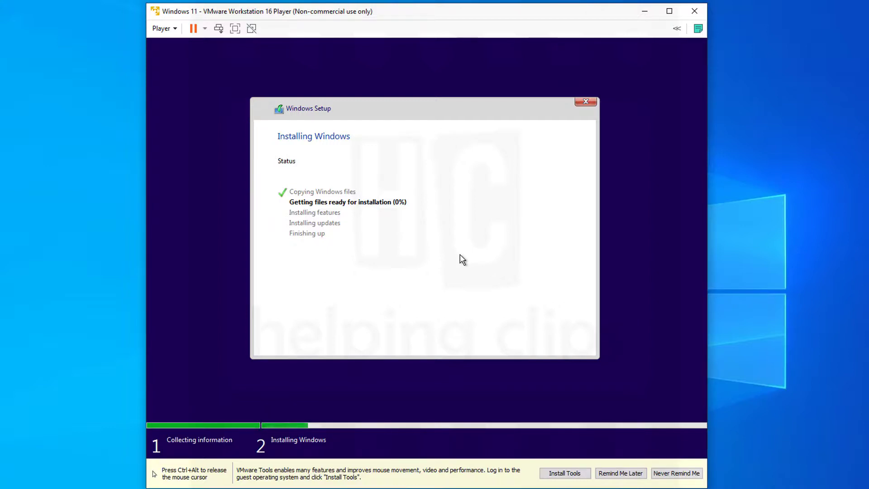
# Step: Restart the VM once installation finishes and confirm United States as the region
pyautogui.hotkey('ctrl', 'alt')
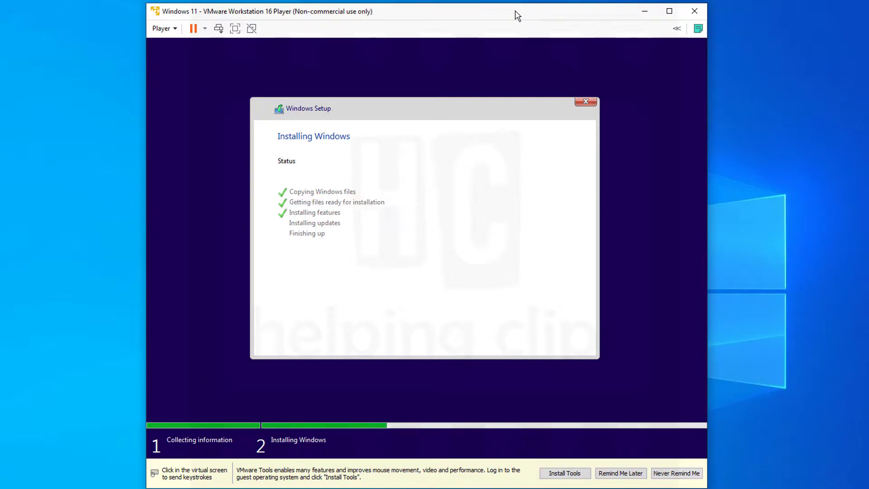
pyautogui.click(487, 109)
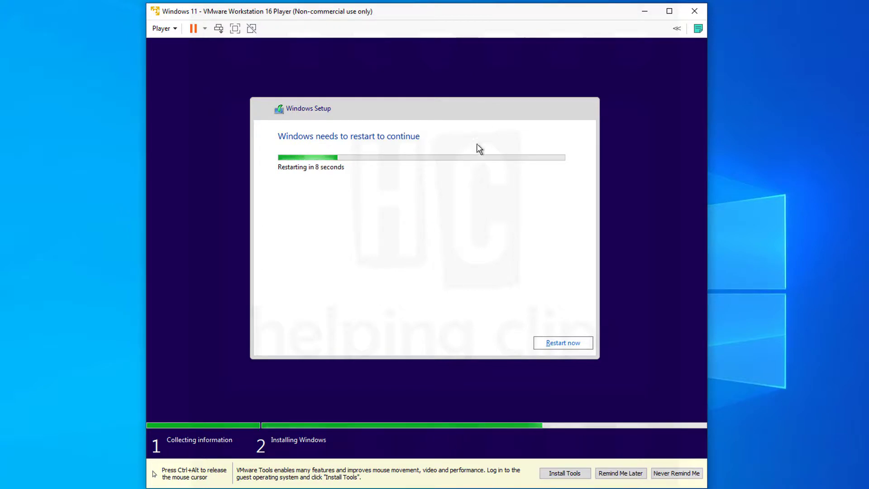
pyautogui.click(574, 344)
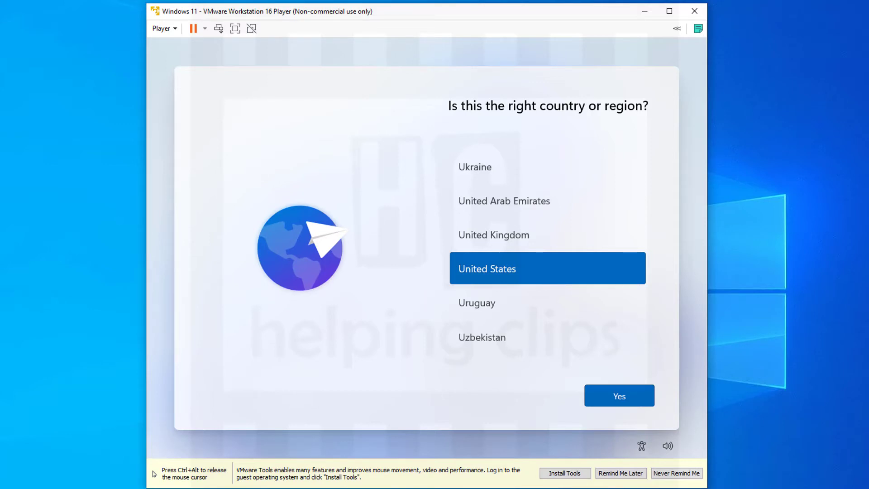
pyautogui.click(621, 395)
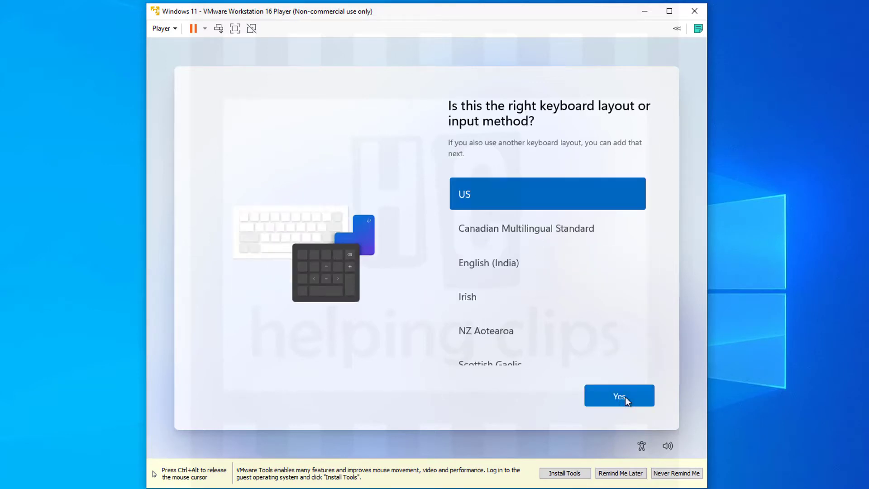